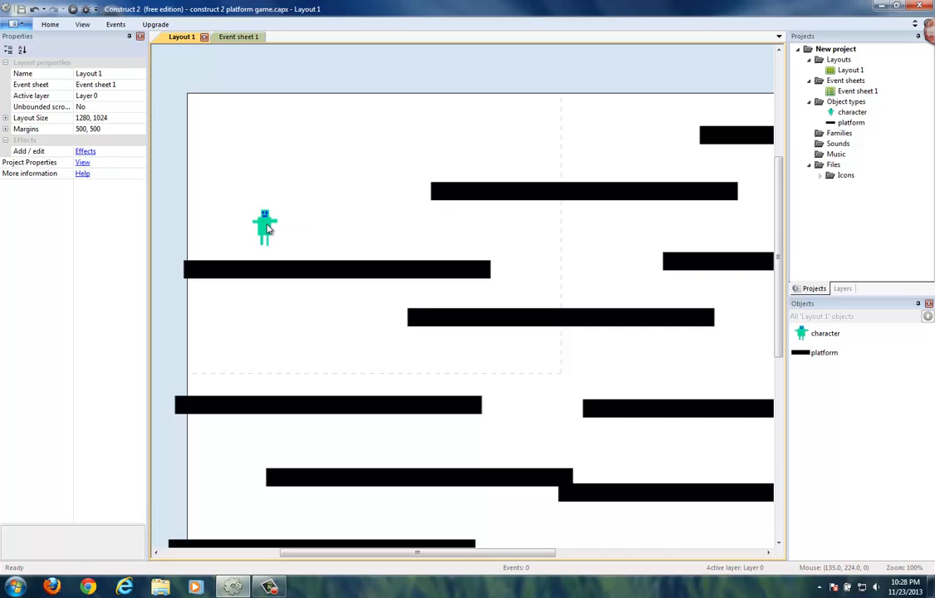
Insert a new Sprite object into the layout and place it just beside the character
right_click(320, 185)
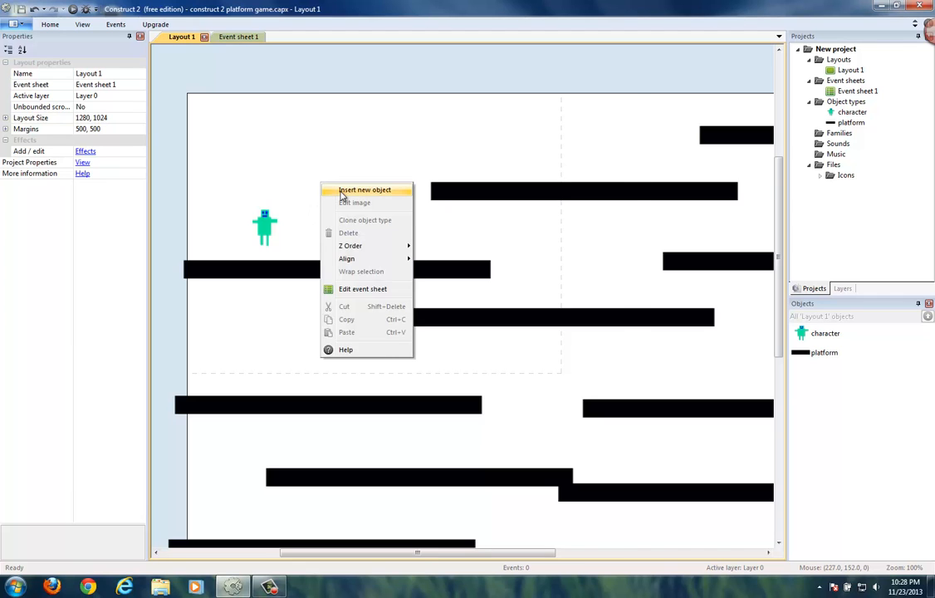
left_click(343, 192)
left_click(461, 250)
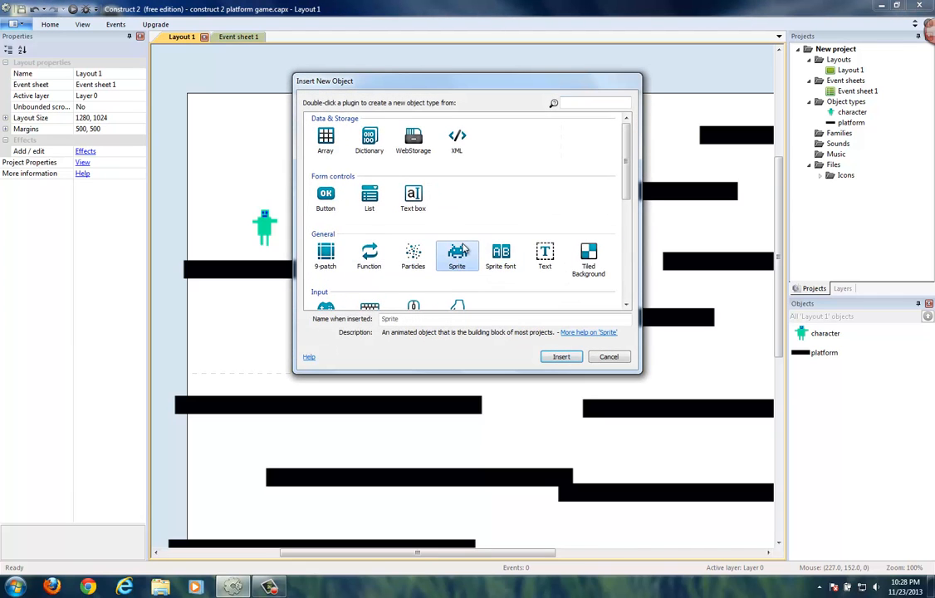
left_click(561, 356)
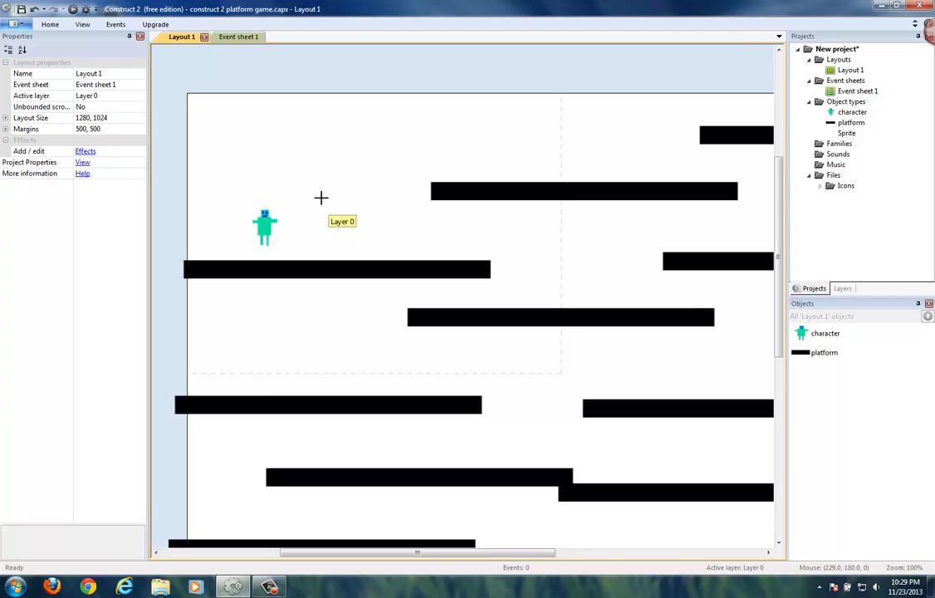
left_click(321, 198)
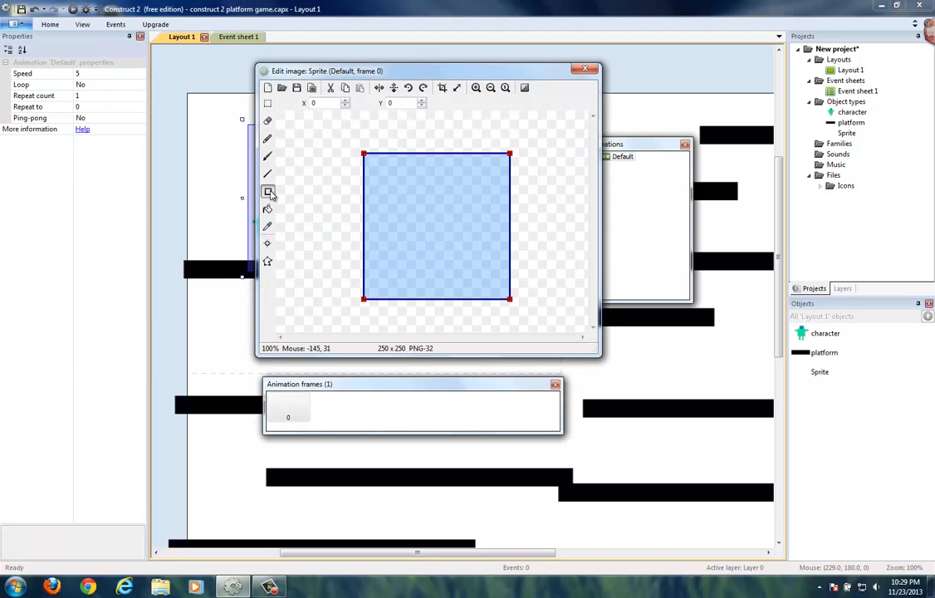
Draw a small filled blue square (red 1, green 13, blue 228) in the middle of the sprite's image with the rectangle tool
left_click(270, 192)
left_click(268, 157)
left_click(268, 191)
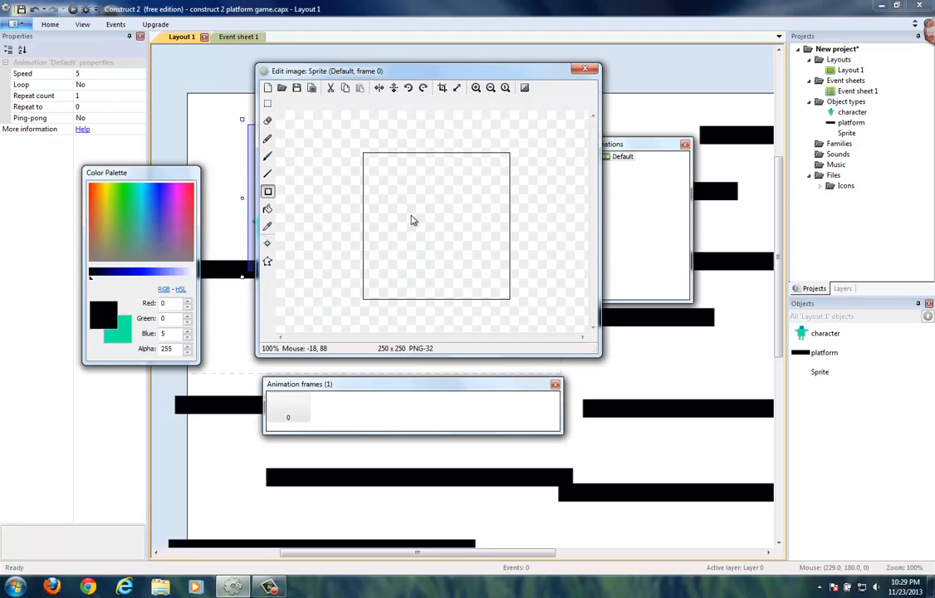
left_click(162, 194)
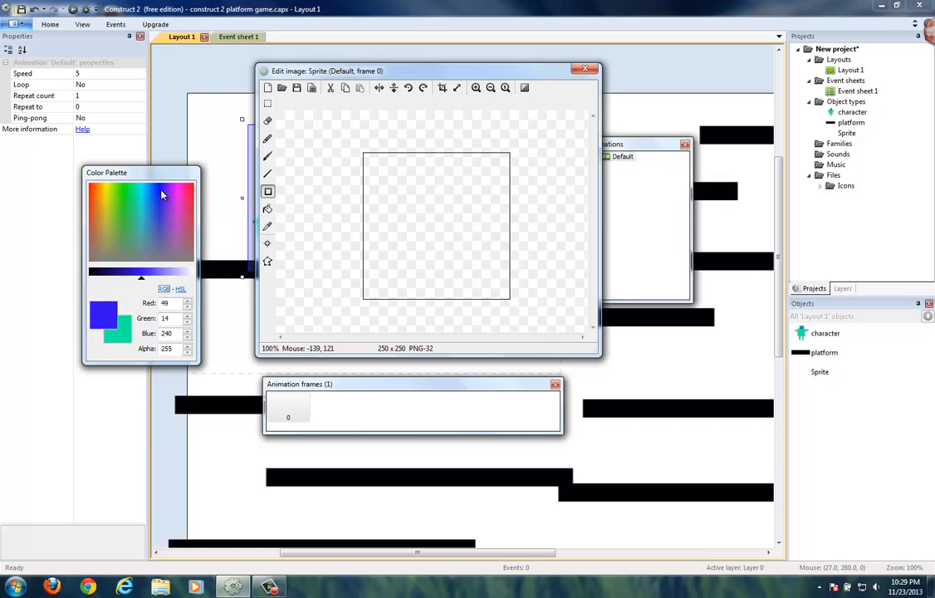
mouse_move(162, 194)
left_mouse_down()
mouse_move(116, 193)
mouse_move(162, 186)
left_mouse_up()
left_click(135, 273)
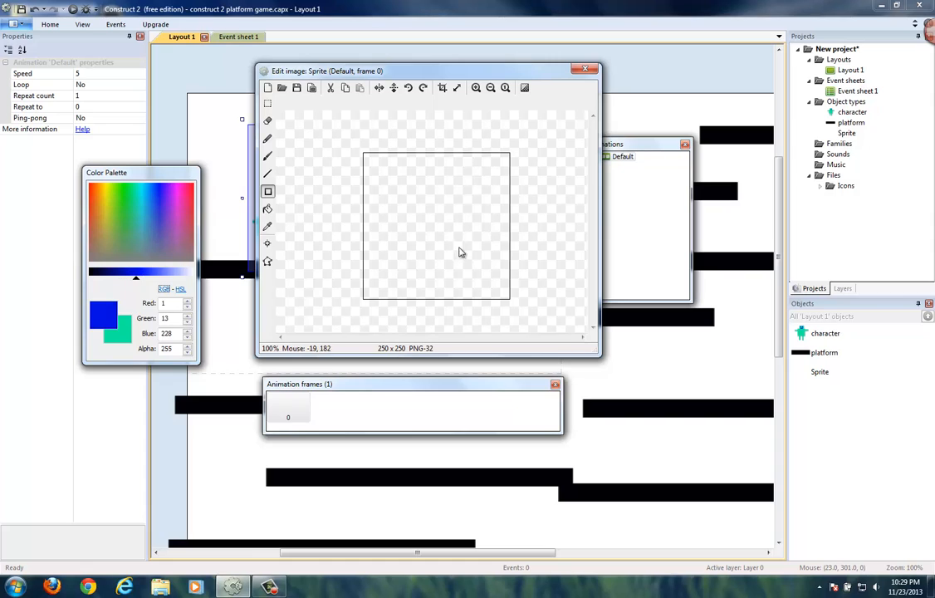
left_click_drag(425, 214, 450, 238)
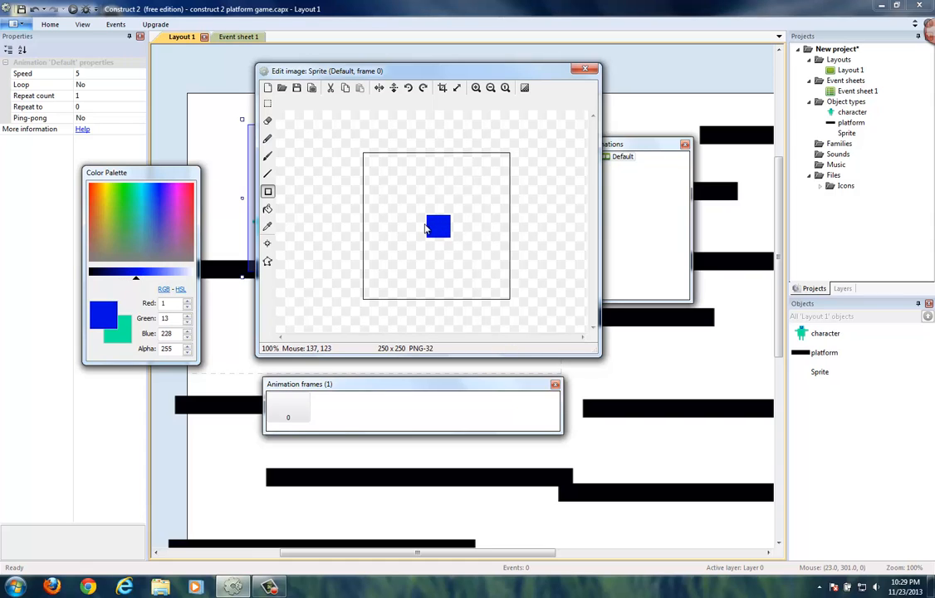
Fit the sprite's four collision polygon points to the corners of the blue square and close the image editor
left_click(268, 261)
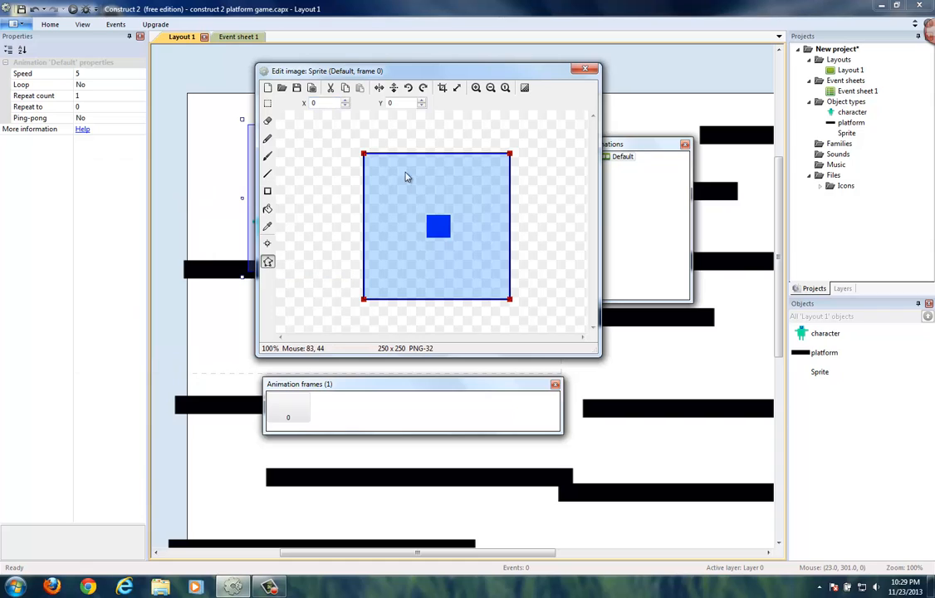
left_click(365, 155)
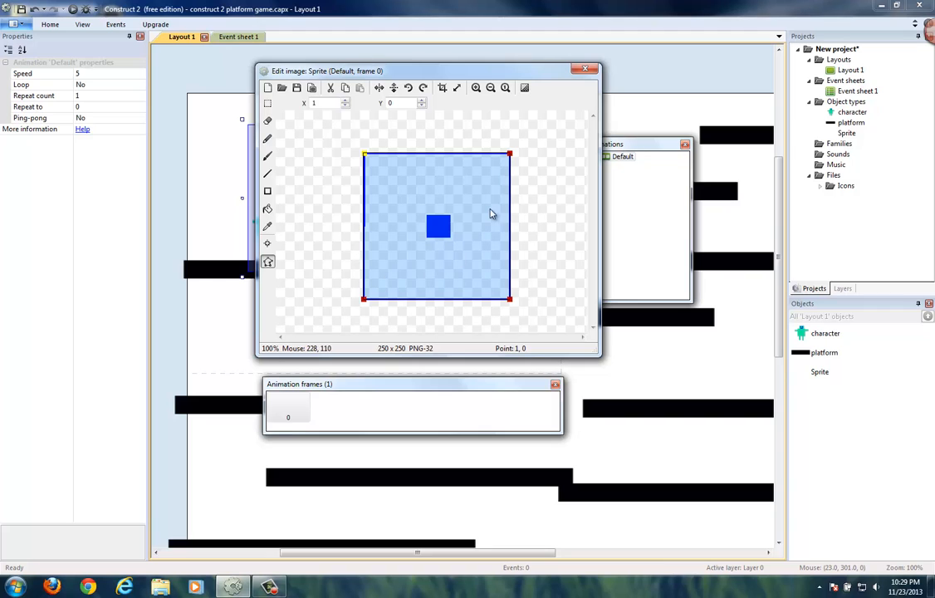
left_click_drag(363, 154, 427, 215)
left_click_drag(510, 155, 452, 214)
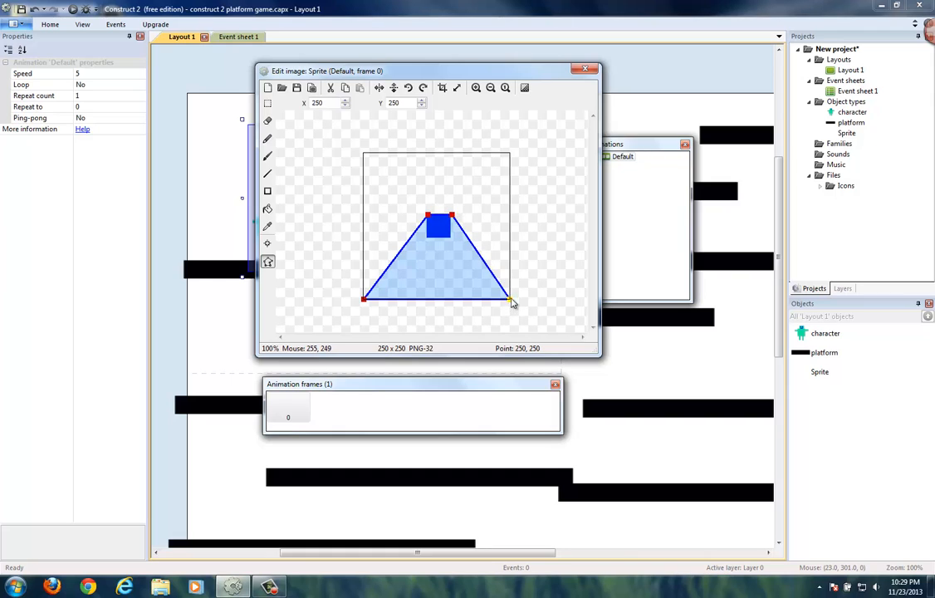
left_click_drag(510, 299, 452, 237)
left_click_drag(366, 300, 449, 243)
left_click(452, 216)
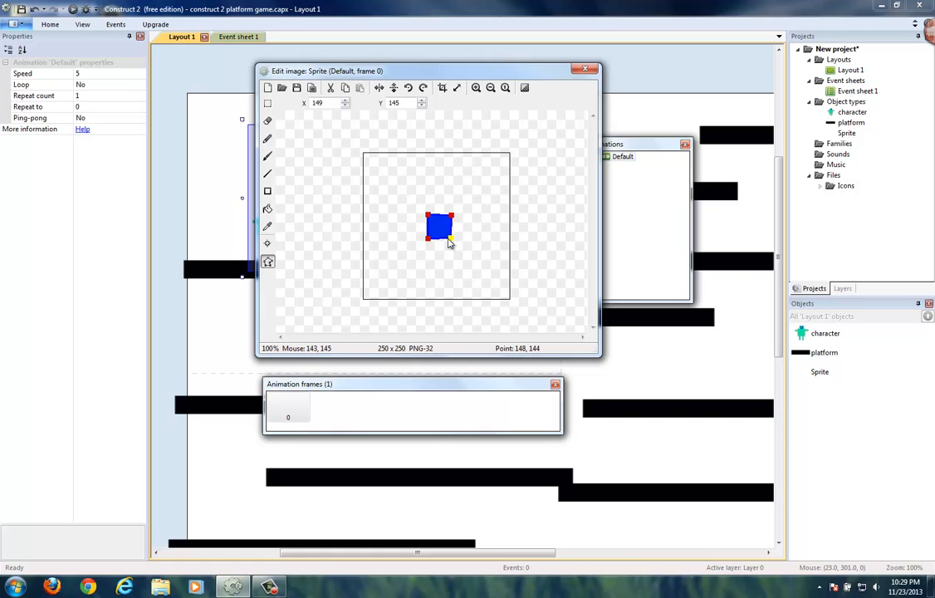
left_click(586, 68)
Shrink the blue square sprite on the layout to a size of about 27 by 29
left_click(432, 218)
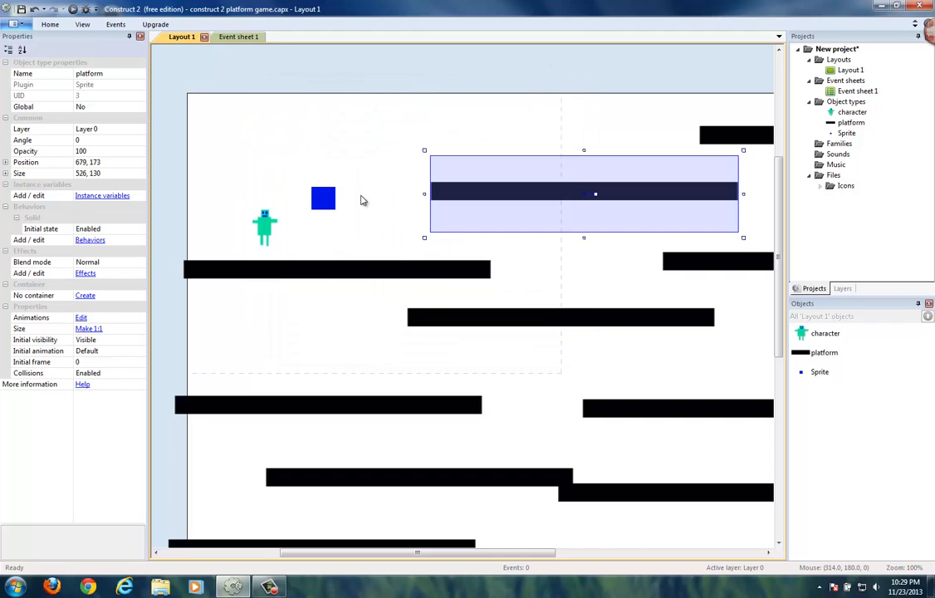
left_click_drag(324, 224, 318, 166)
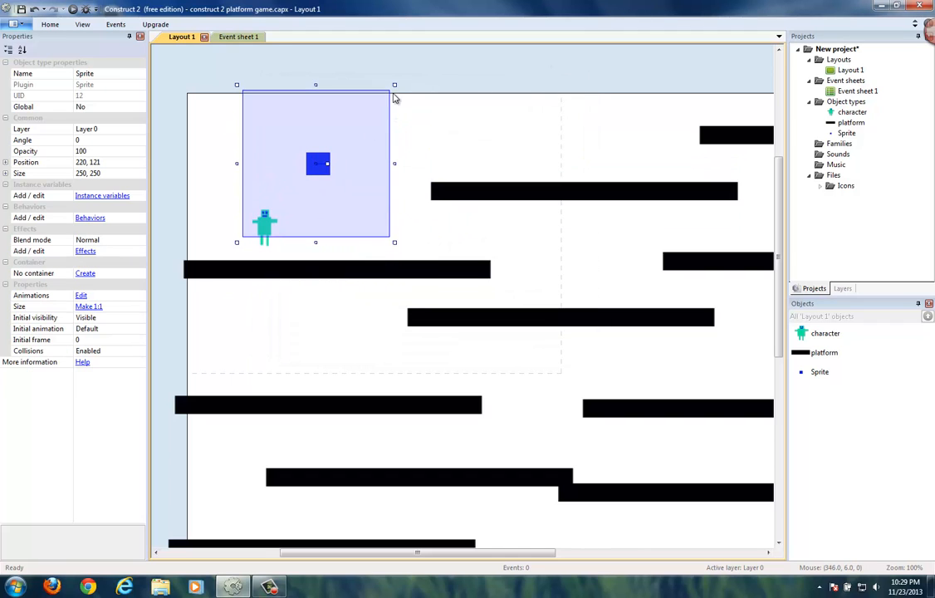
left_click_drag(392, 90, 319, 191)
left_click(83, 25)
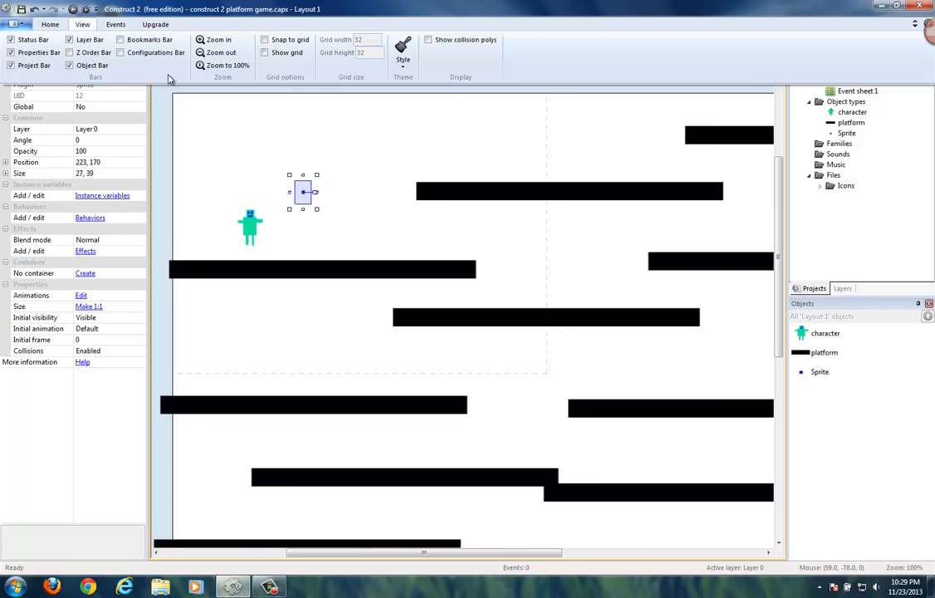
left_click(209, 38)
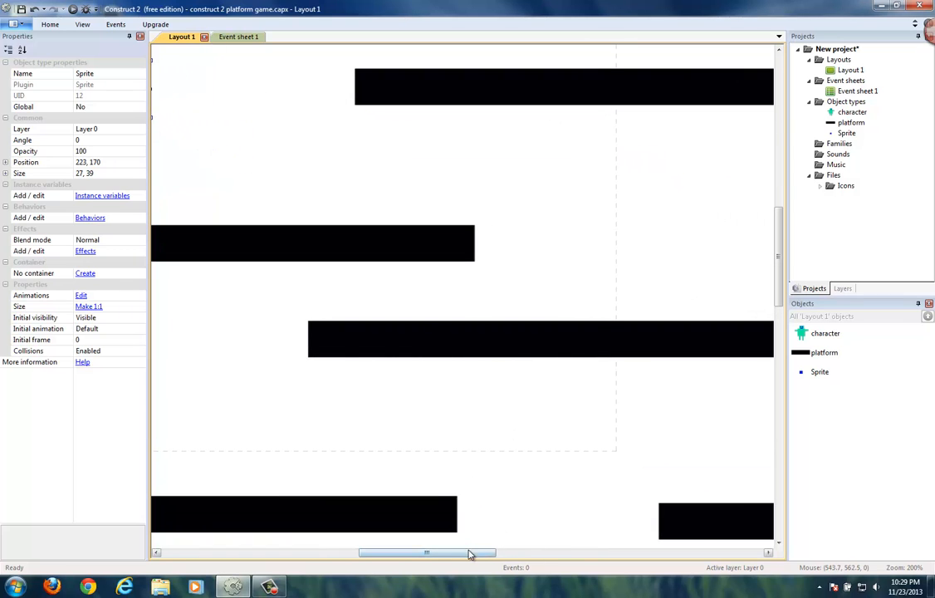
scroll(416, 494, "left", 5, "shift")
left_click_drag(780, 258, 777, 217)
left_click_drag(486, 273, 469, 220)
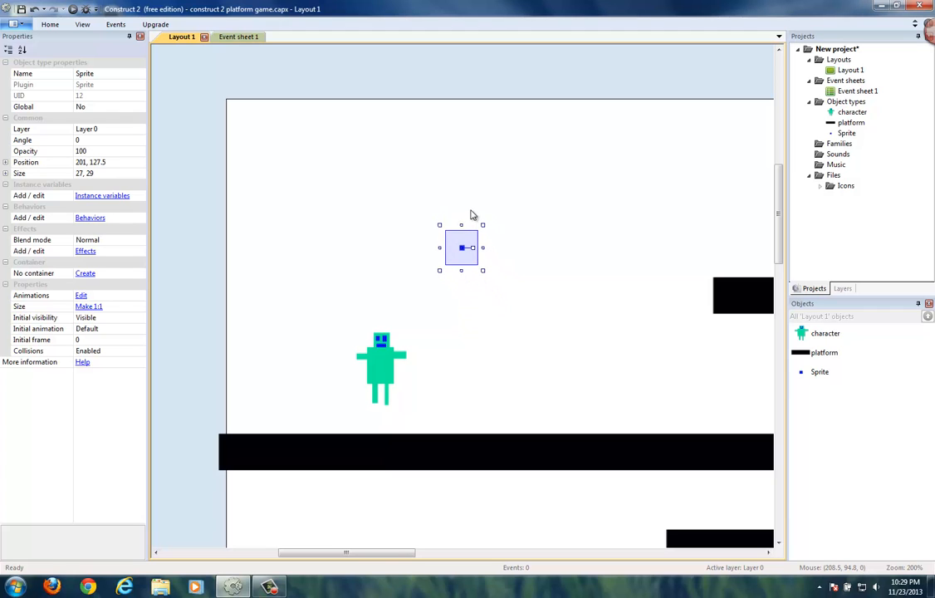
Move the blue sprite outside the layout, just above its top edge, and deselect it
left_click(463, 253)
left_click_drag(463, 254, 313, 79)
scroll(455, 262, "right", 1, "shift")
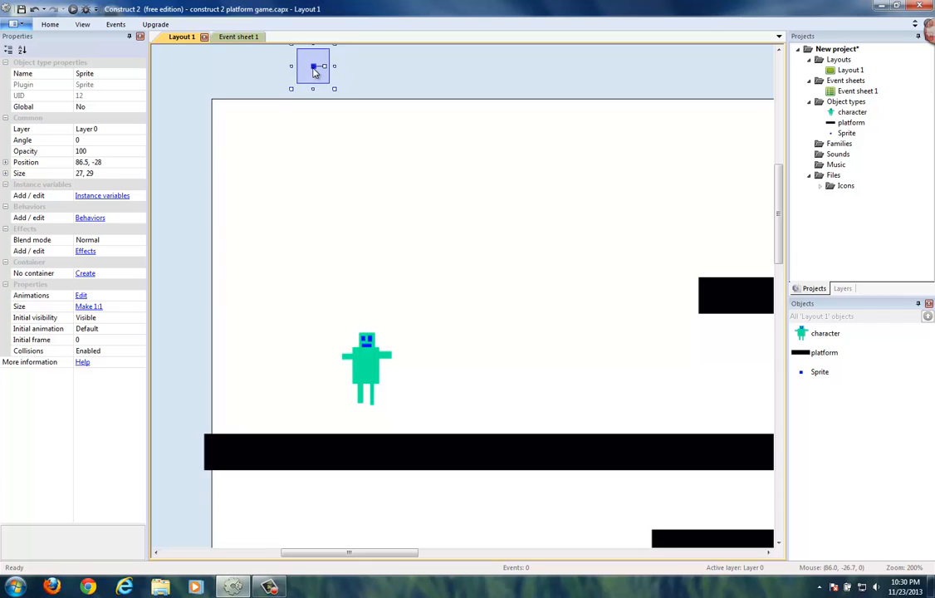
left_click(349, 96)
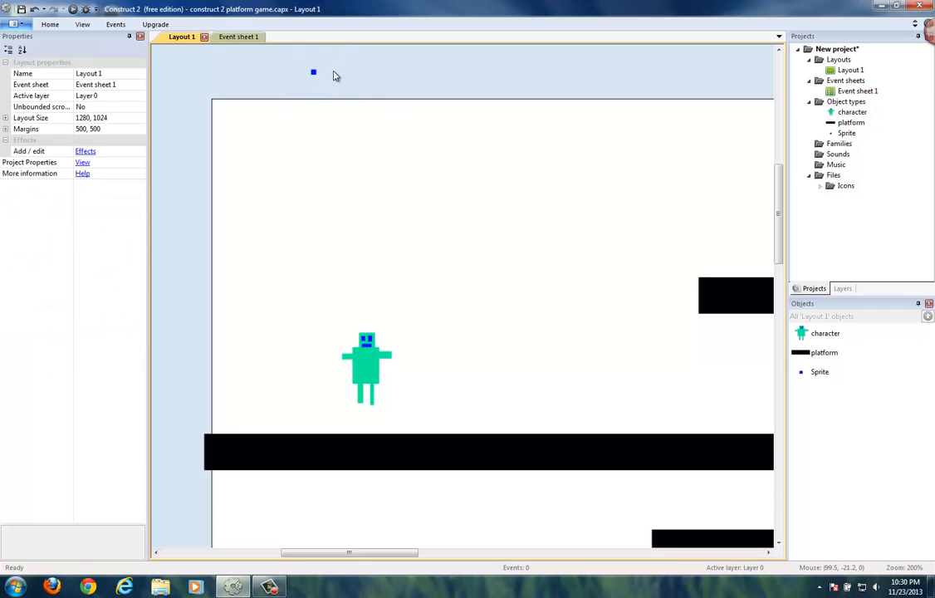
Run the layout in a maximized browser preview to check the visible game area, and close the preview
left_click(73, 10)
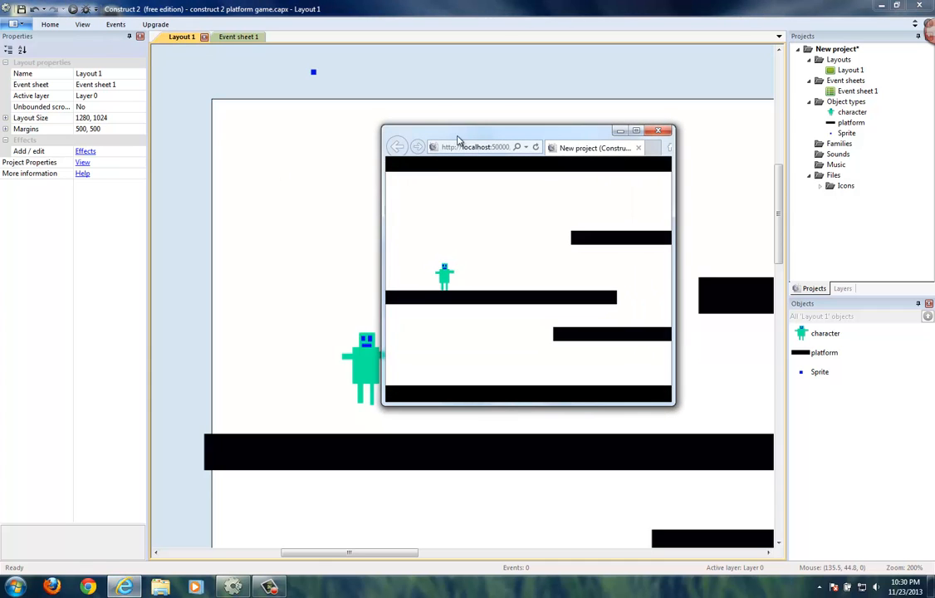
double_click(488, 138)
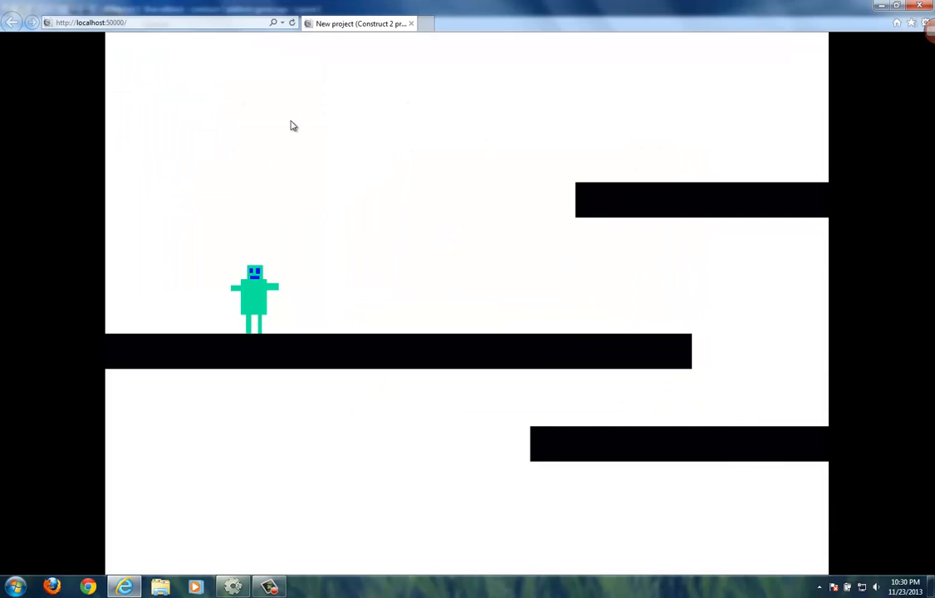
double_click(280, 11)
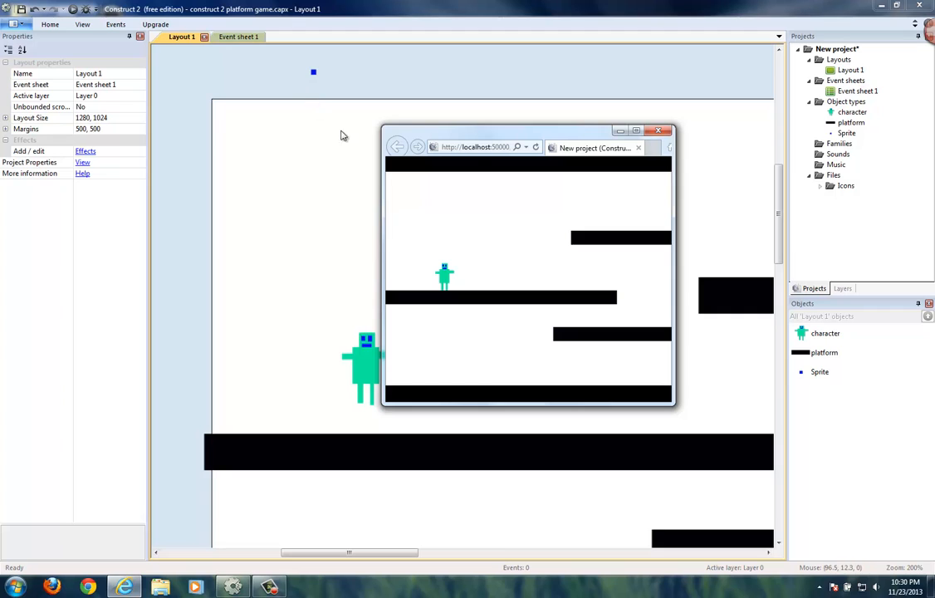
left_click(658, 131)
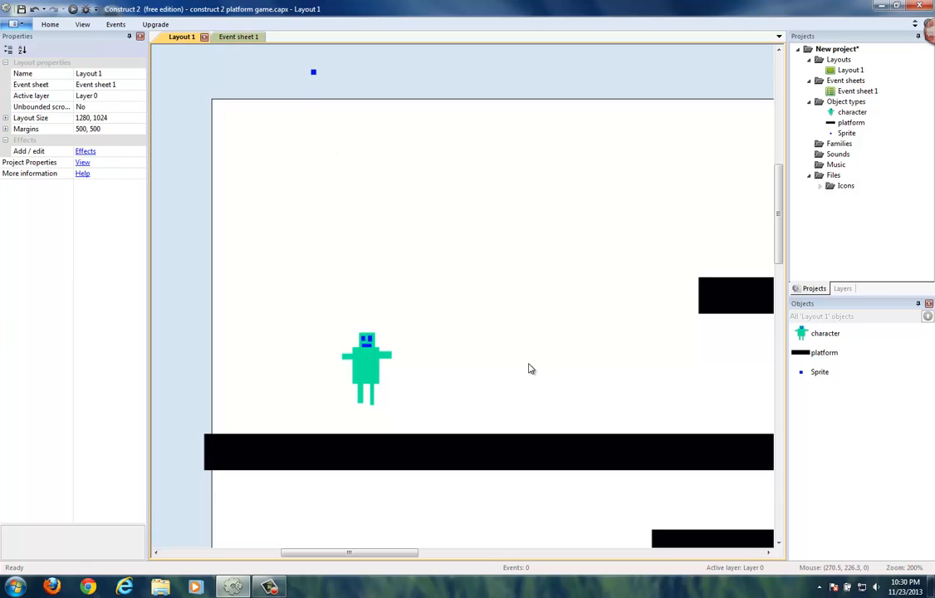
left_click(241, 38)
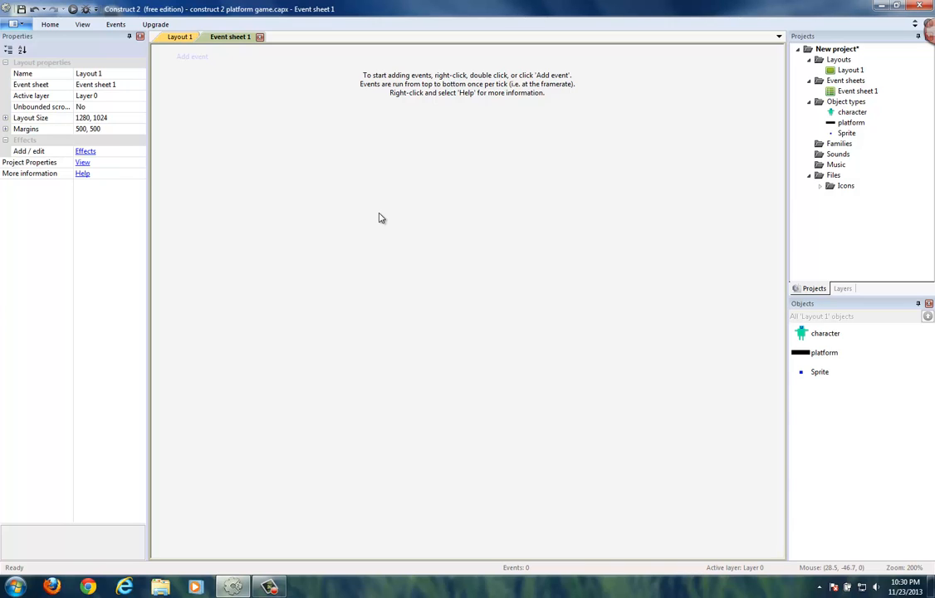
left_click(179, 37)
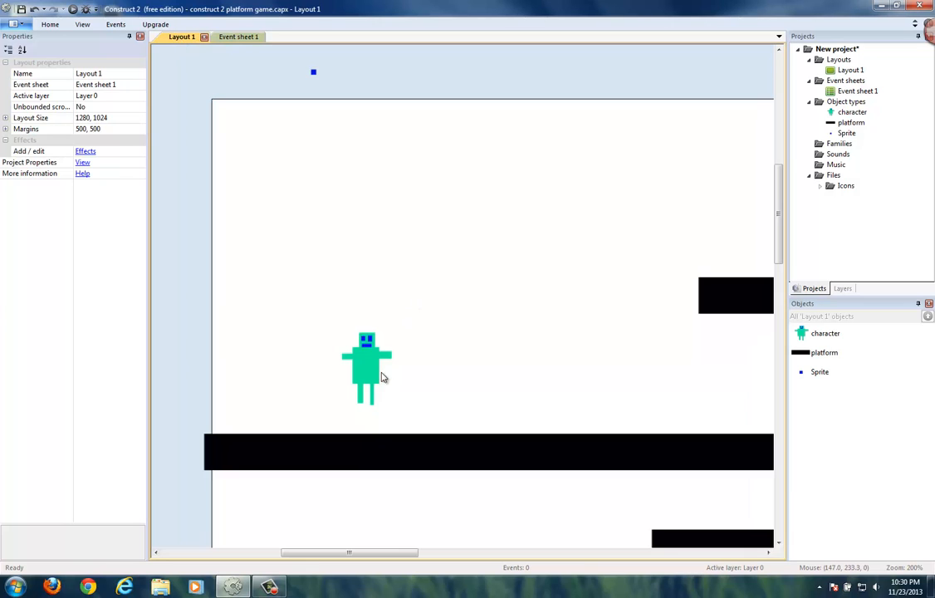
Nudge the character slightly to about position 131.5, 232 on the layout
scroll(357, 370, "right", 1)
left_click(353, 364)
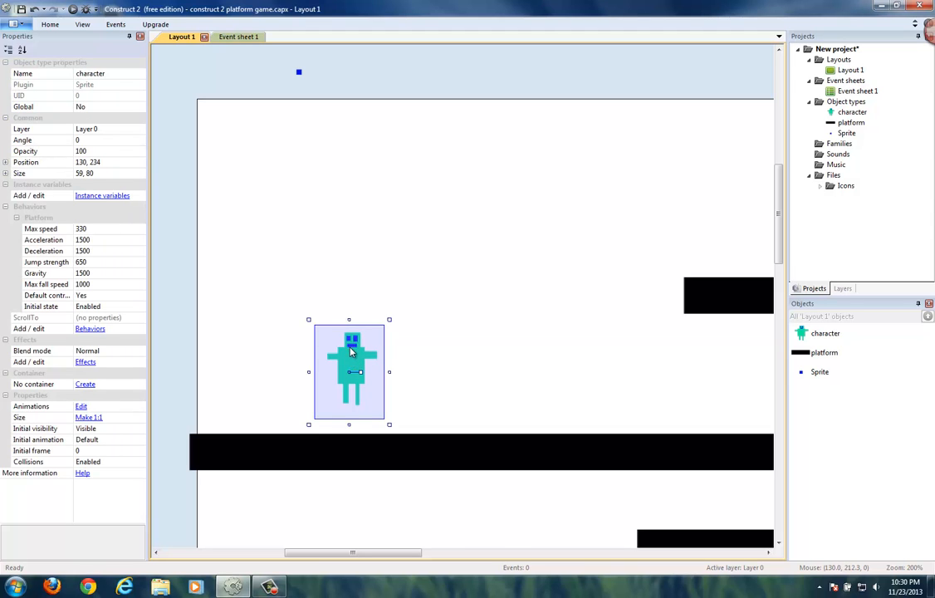
left_click_drag(350, 348, 351, 345)
scroll(352, 345, "right", 1)
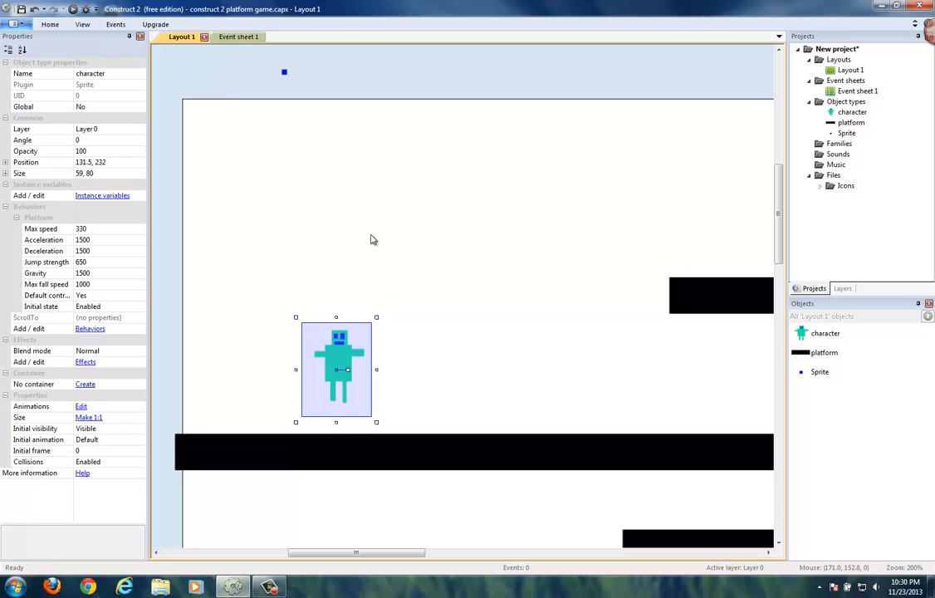
scroll(372, 259, "right", 1)
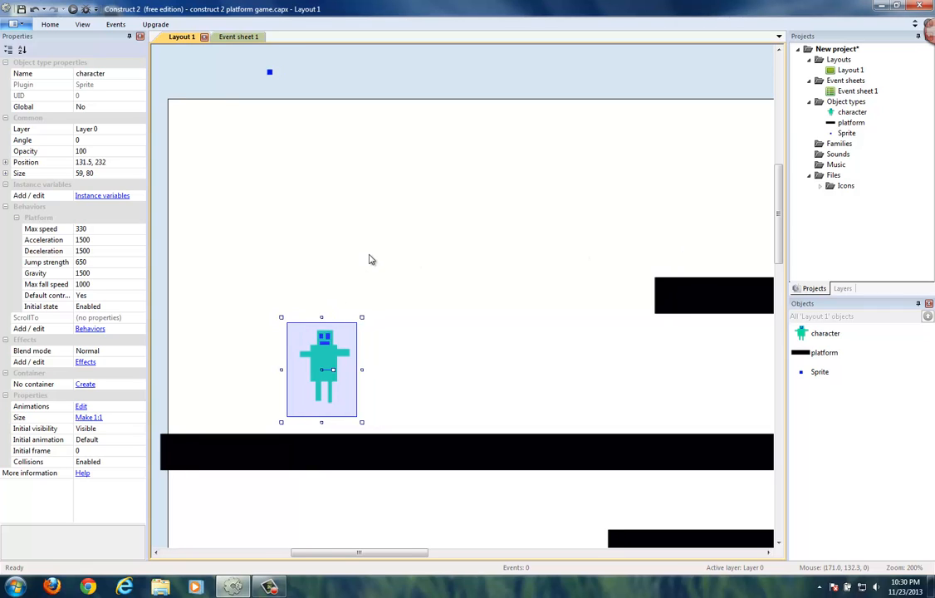
Add the Keyboard input object to the project and return the selection to the layout
right_click(404, 321)
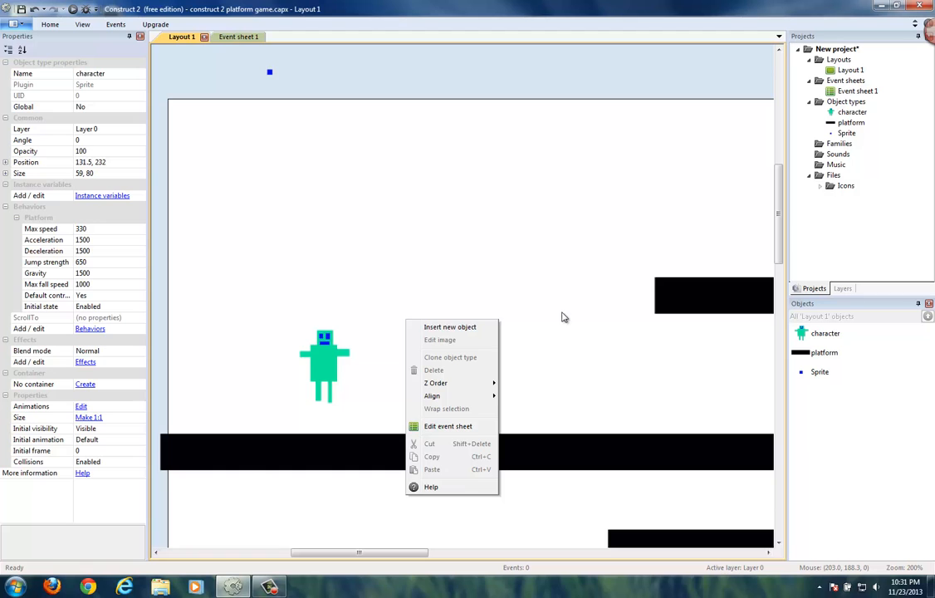
left_click(441, 327)
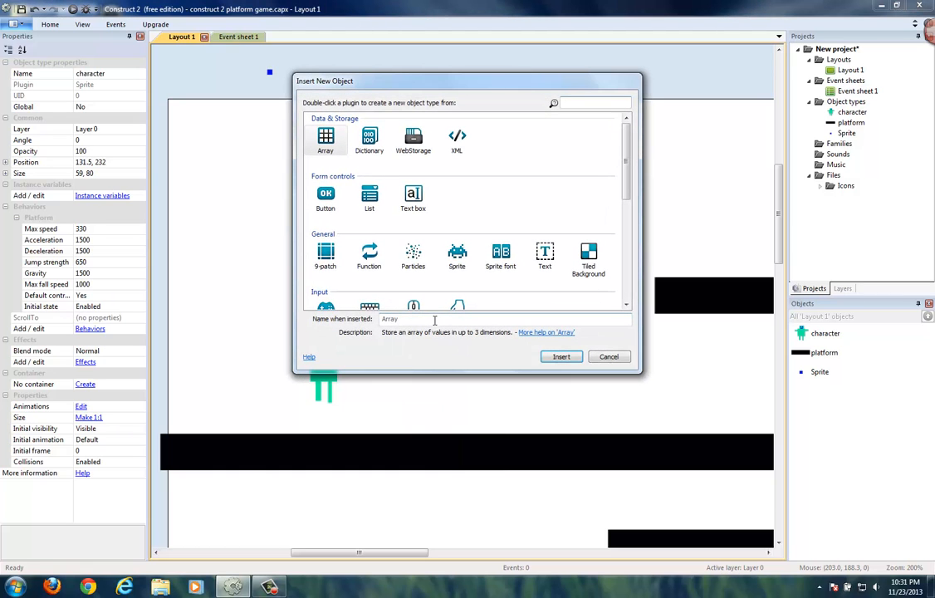
scroll(548, 150, "down", 3)
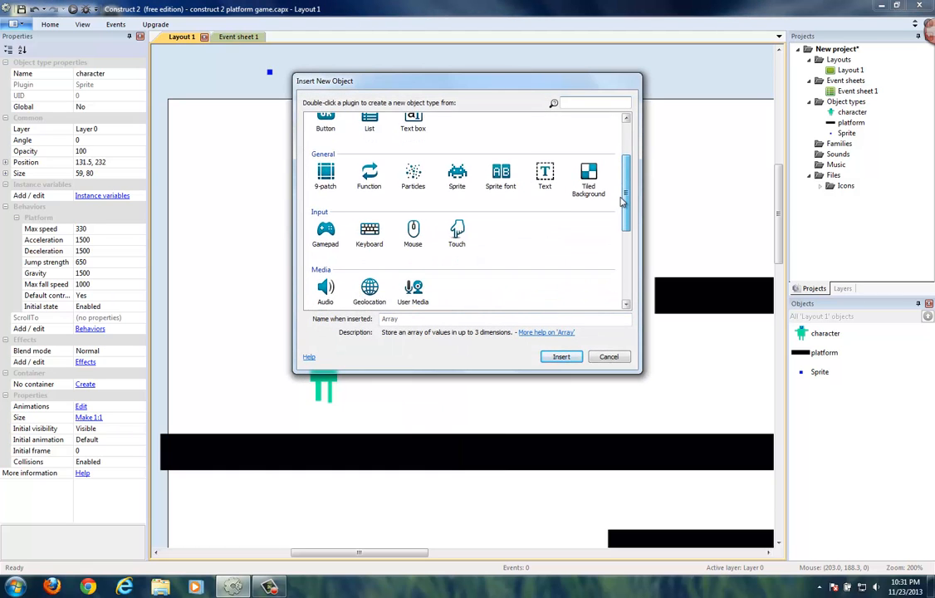
left_click(362, 222)
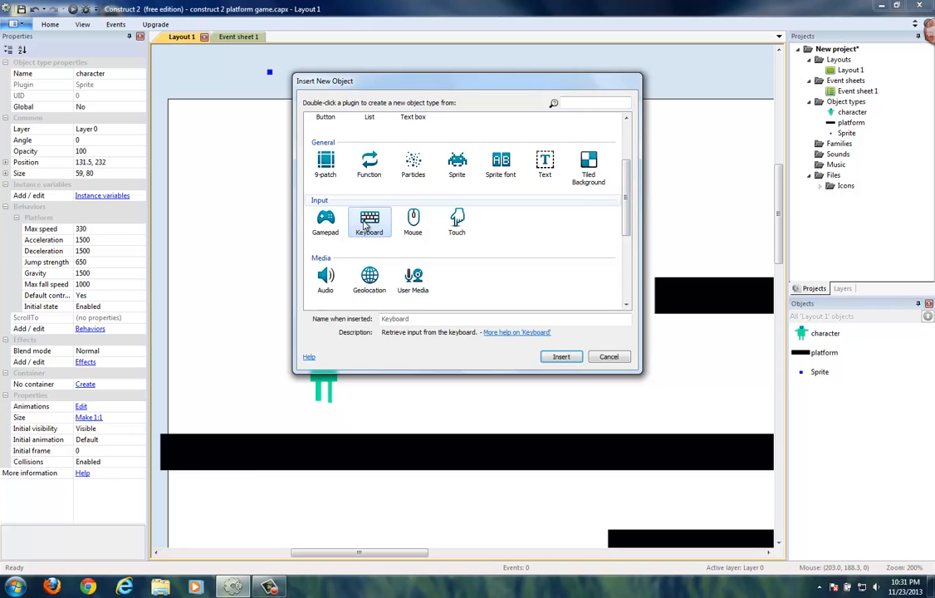
left_click(560, 356)
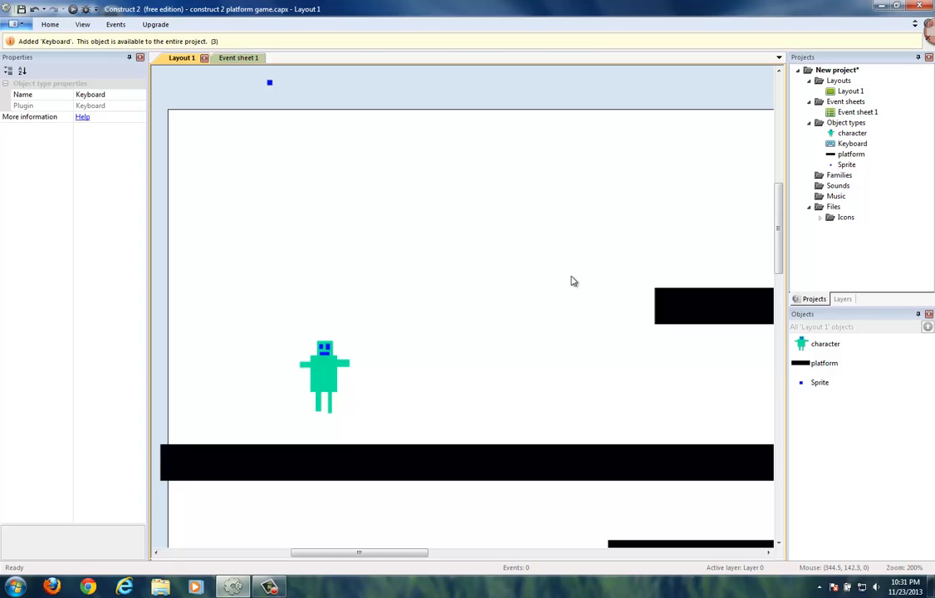
left_click(849, 144)
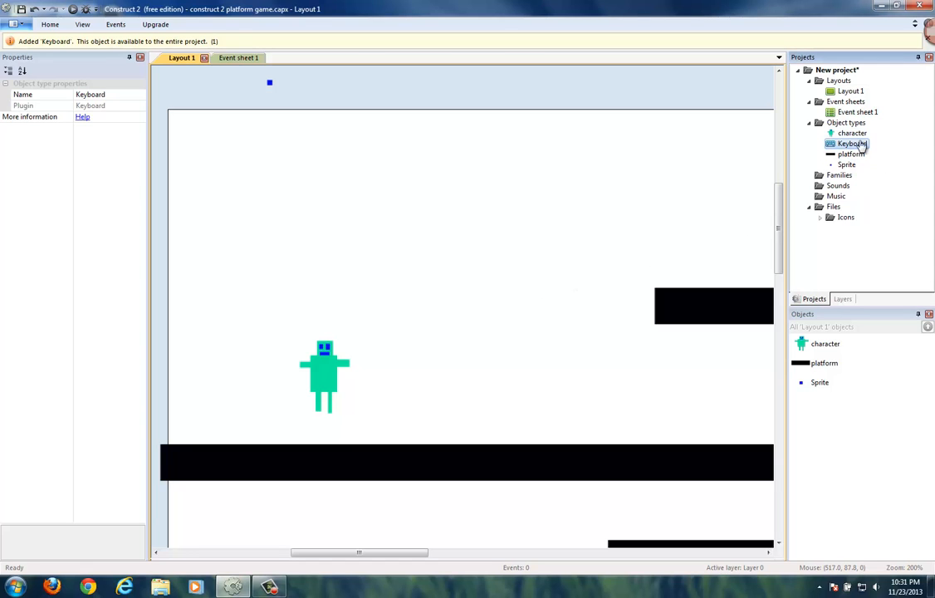
left_click(428, 283)
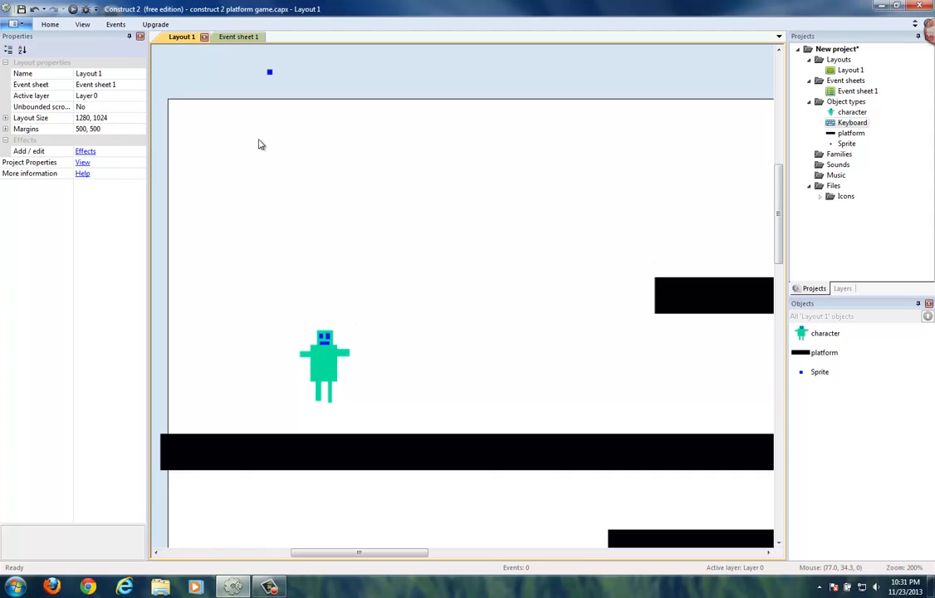
Rename the small blue sprite object to "bullet" and deselect it on the layout
left_click(840, 374)
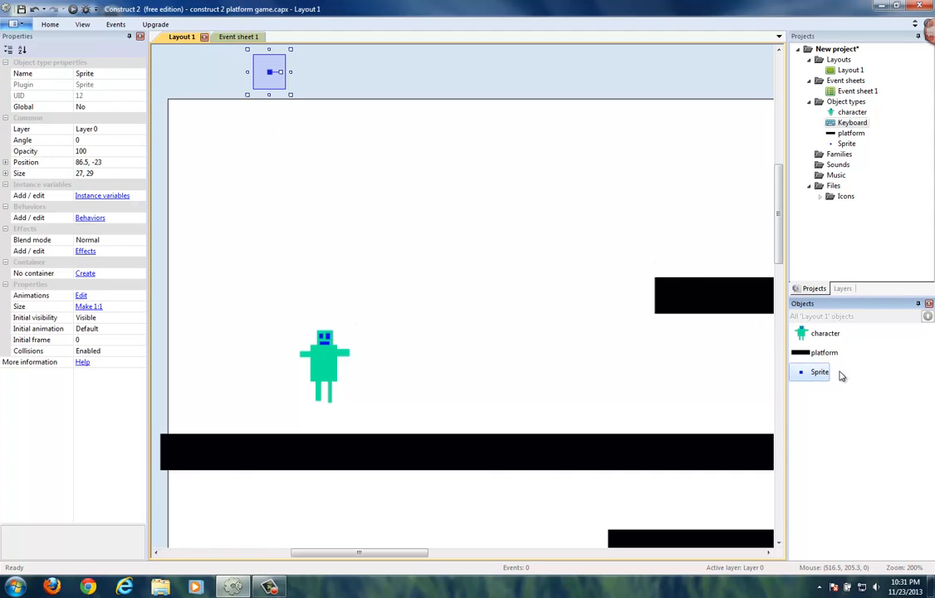
right_click(815, 371)
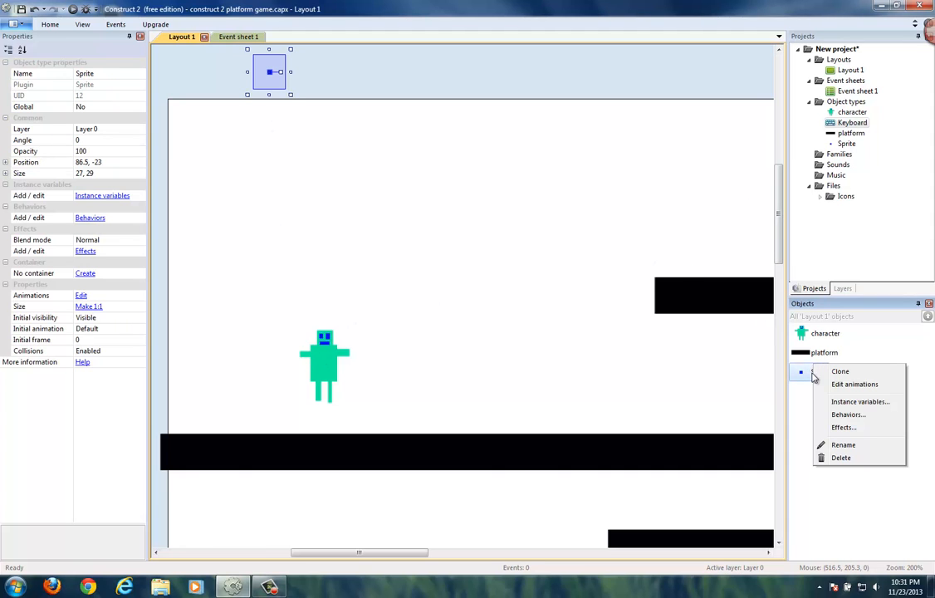
left_click(855, 445)
type("bul")
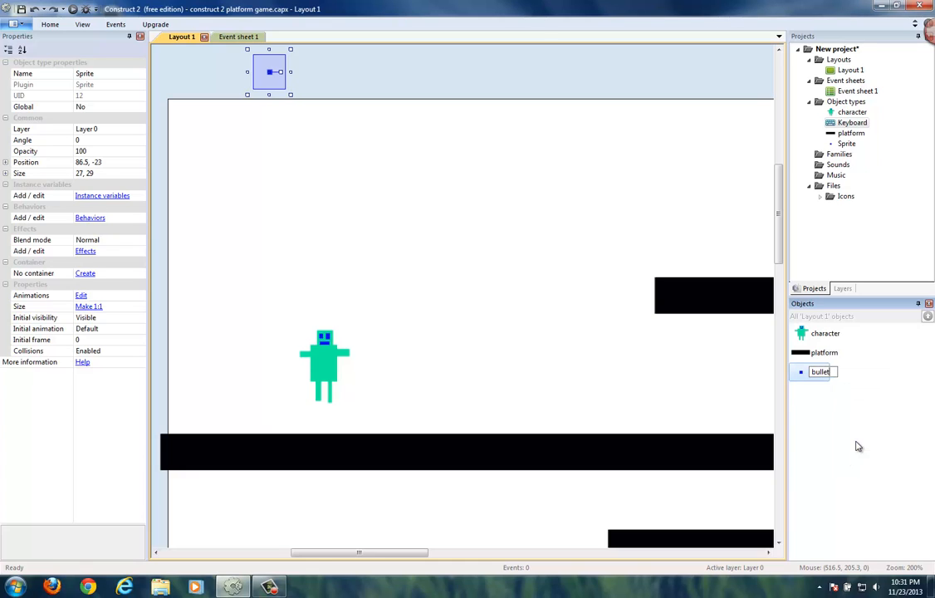
type("let")
key("Return")
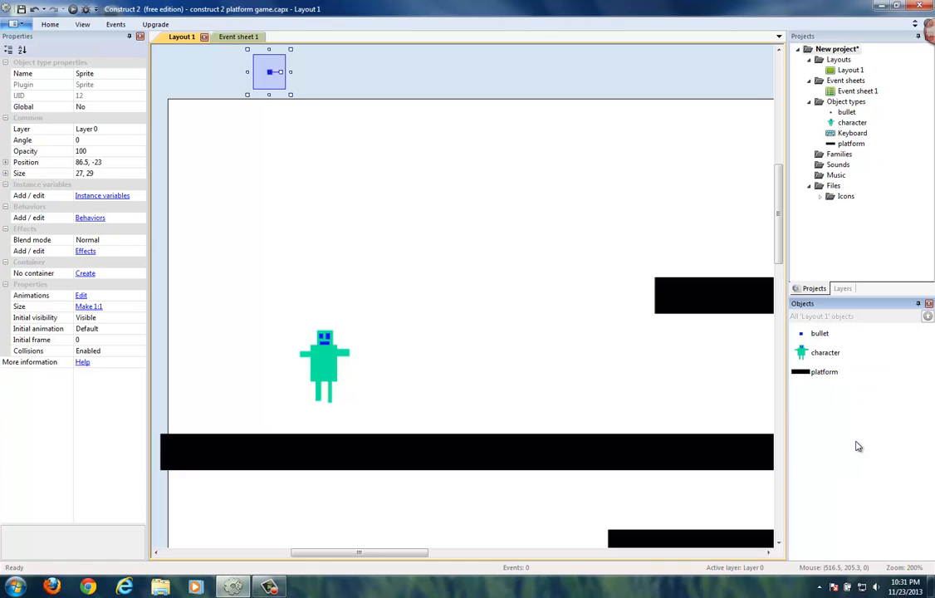
left_click(358, 292)
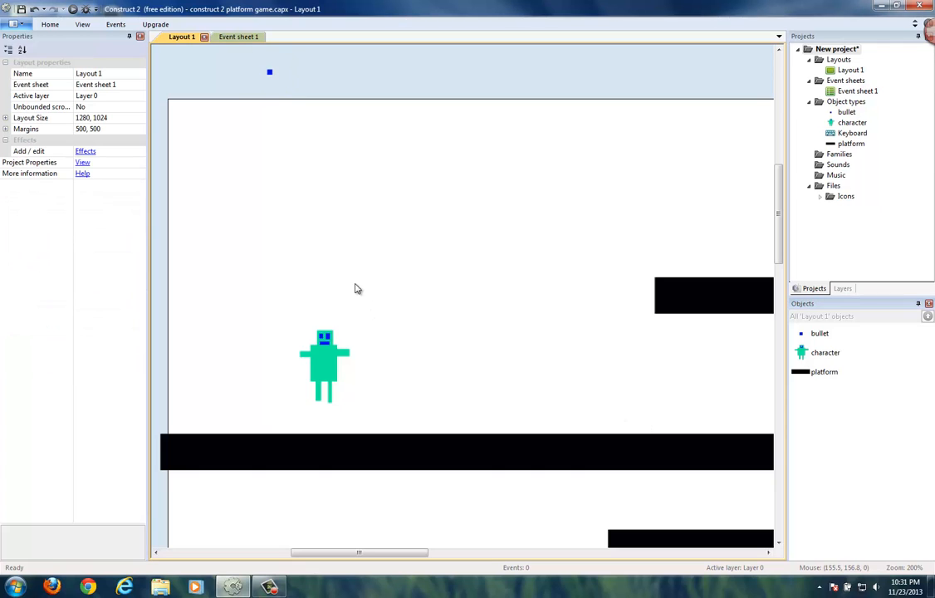
scroll(291, 318, "right", 1)
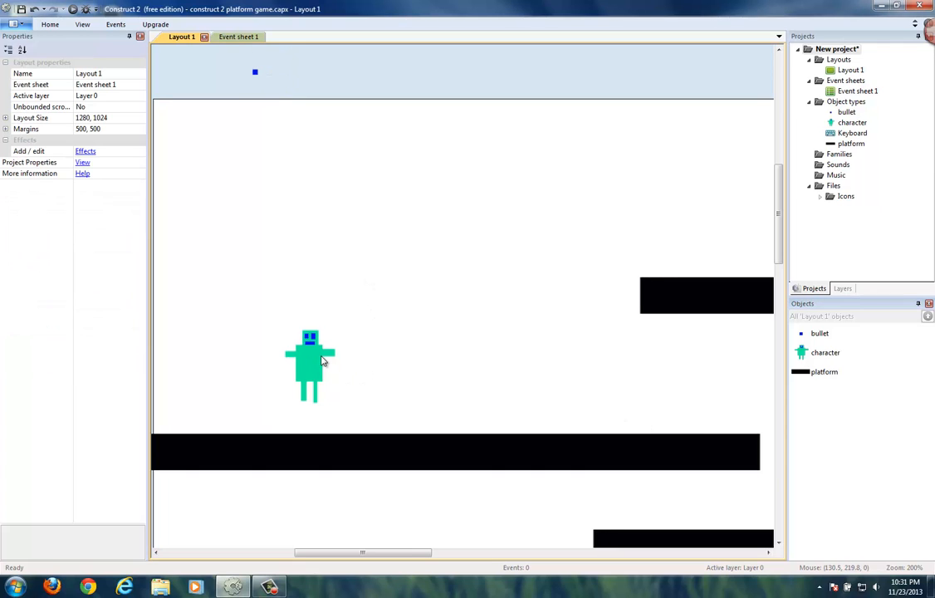
left_click(255, 77)
scroll(255, 74, "down", 1)
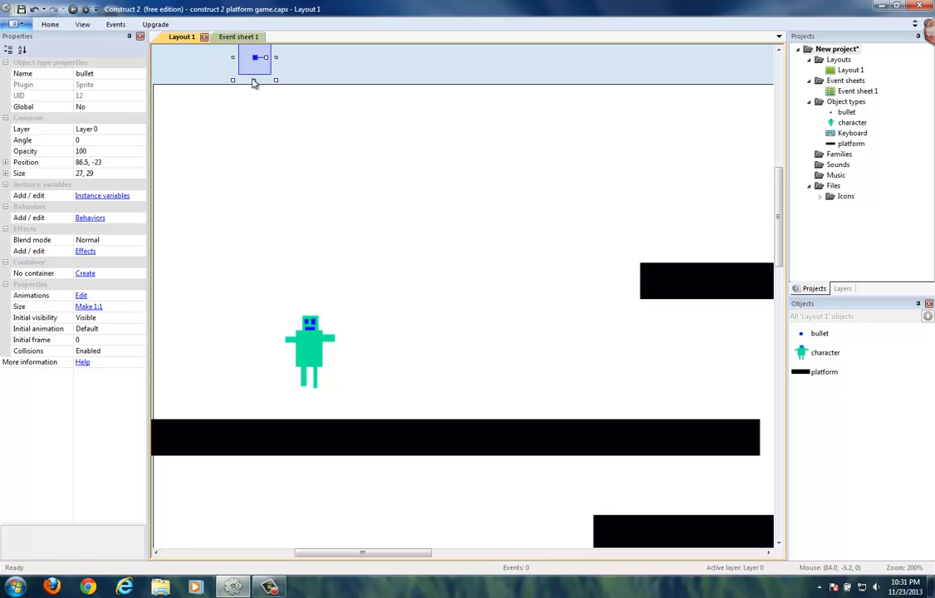
left_click(314, 353)
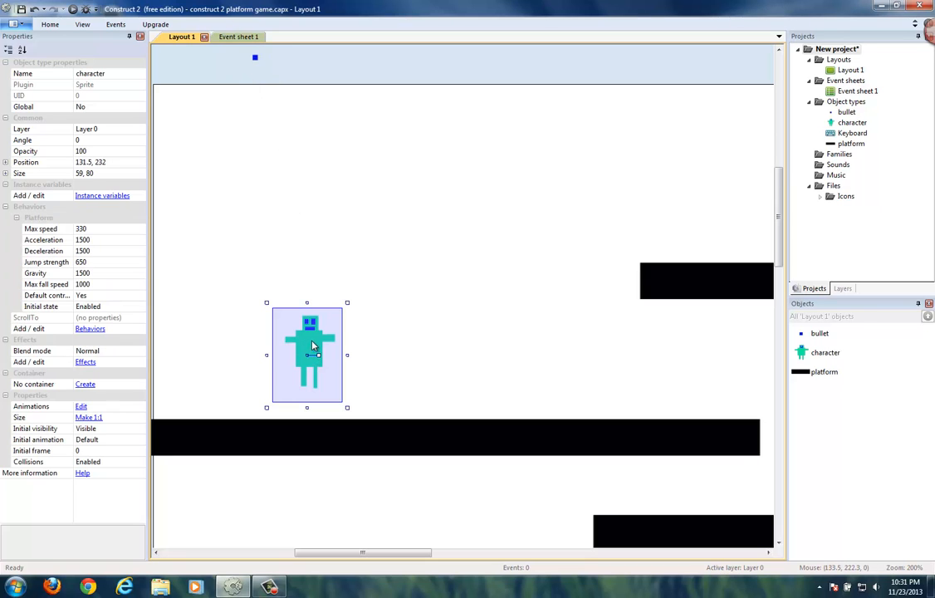
Add a Keyboard "On key pressed" event for the Space key to Event sheet 1
left_click(239, 38)
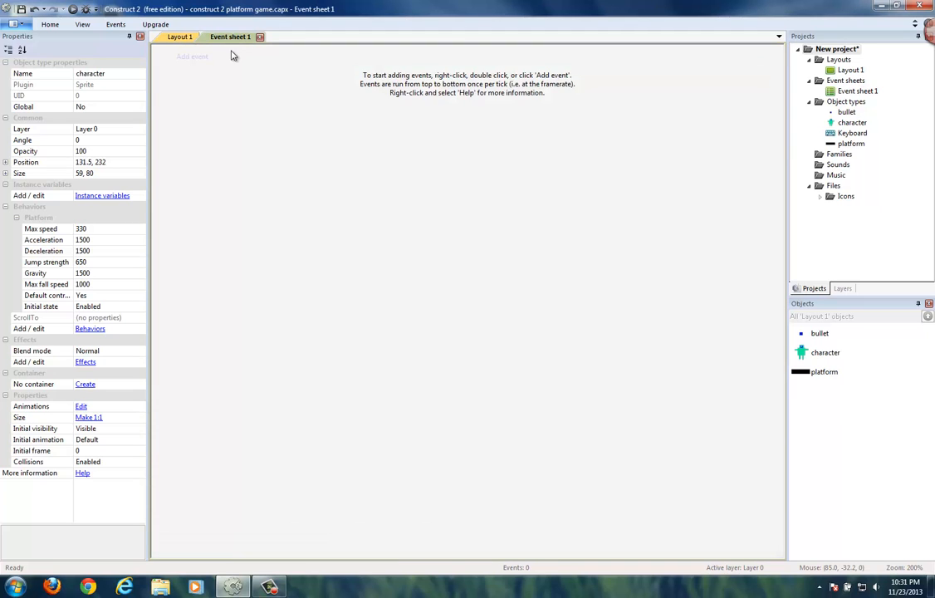
left_click(190, 60)
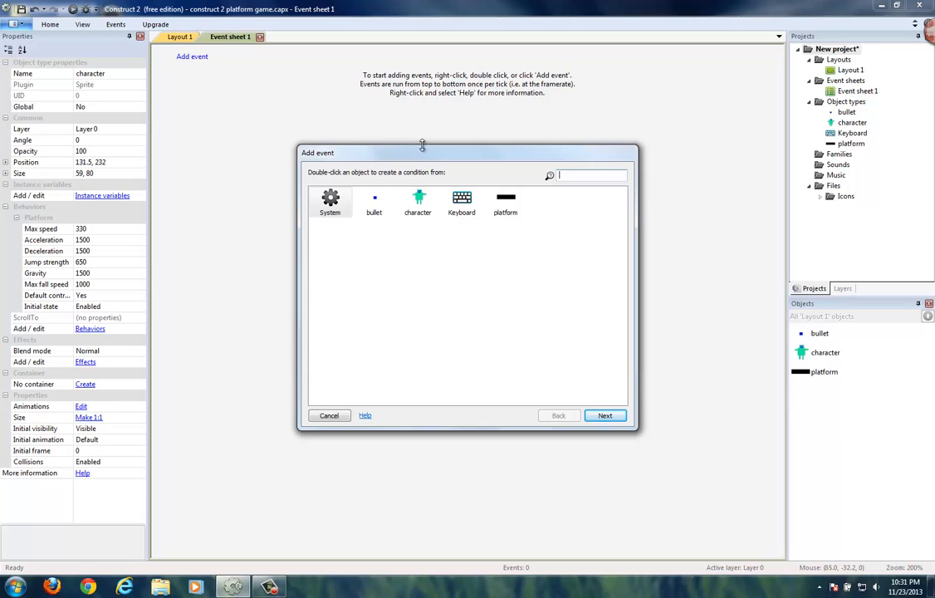
left_click(464, 206)
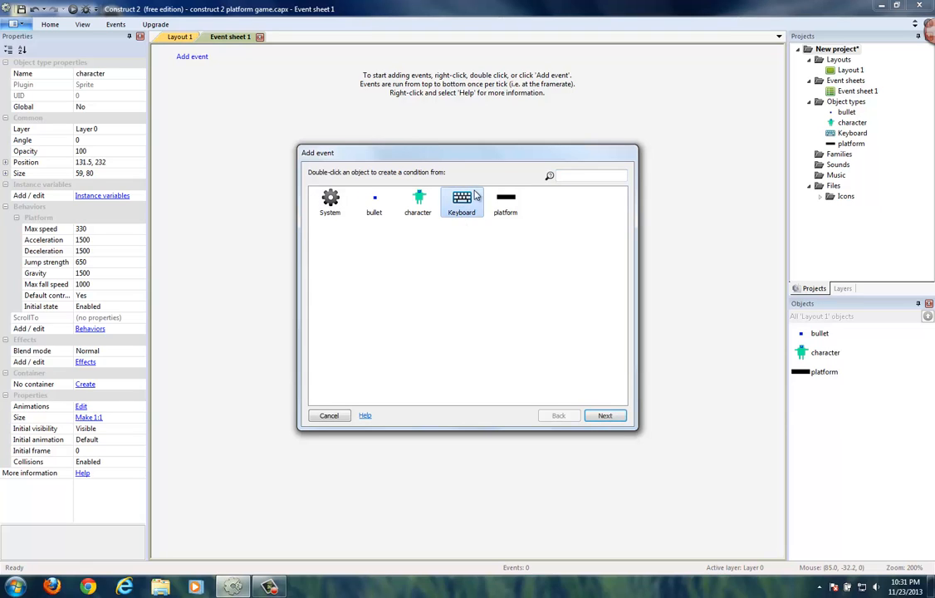
left_click(606, 416)
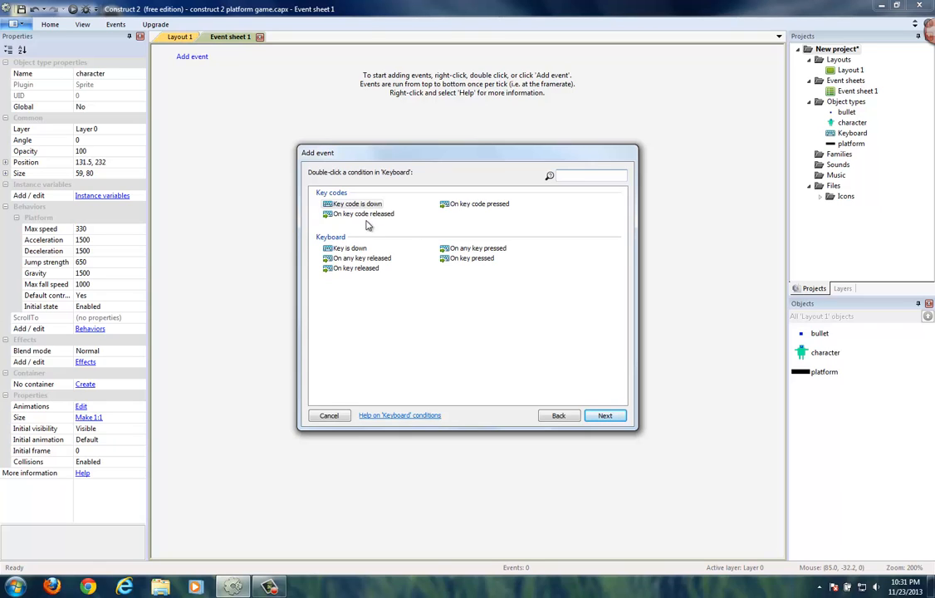
left_click(474, 258)
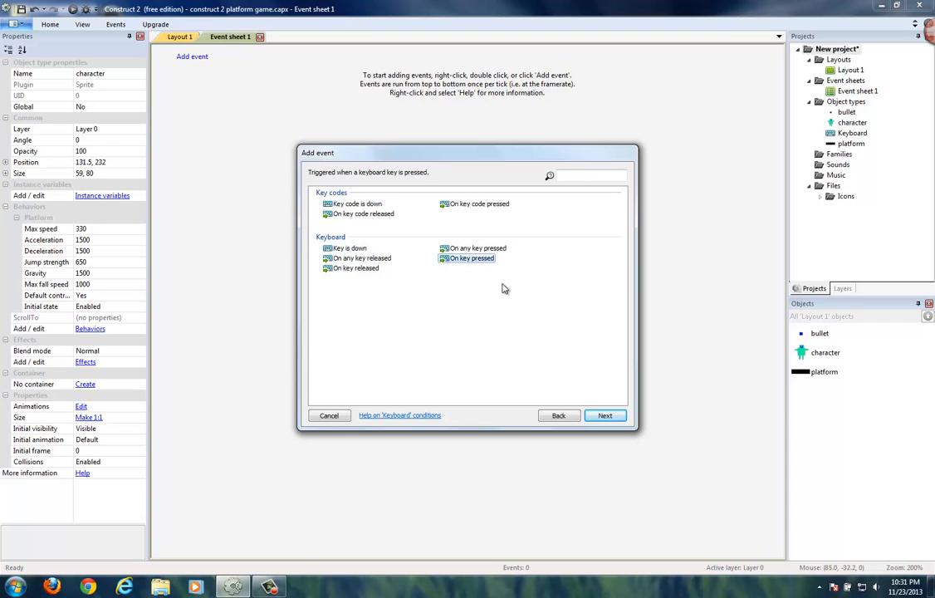
left_click(600, 415)
left_click_drag(504, 245, 480, 210)
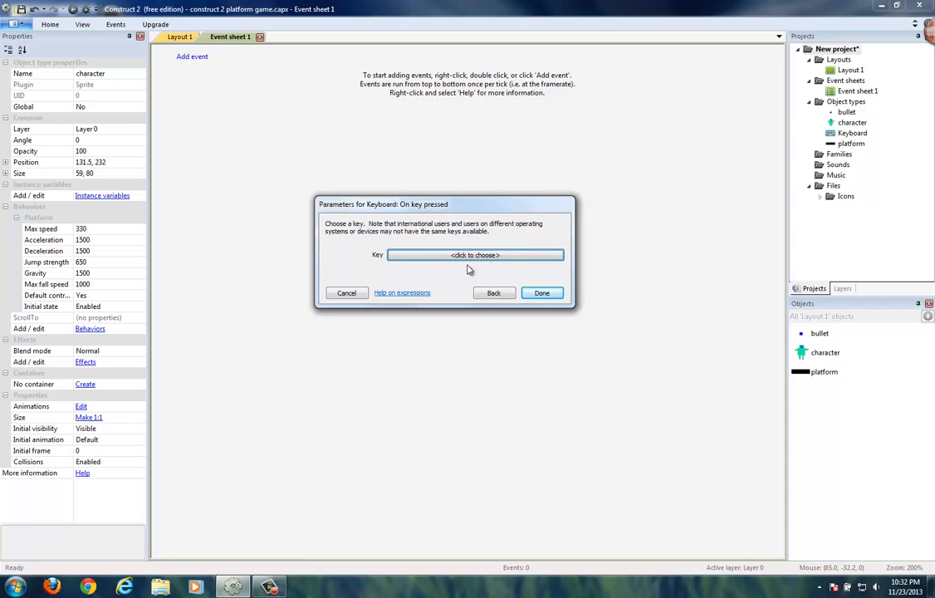
left_click(480, 256)
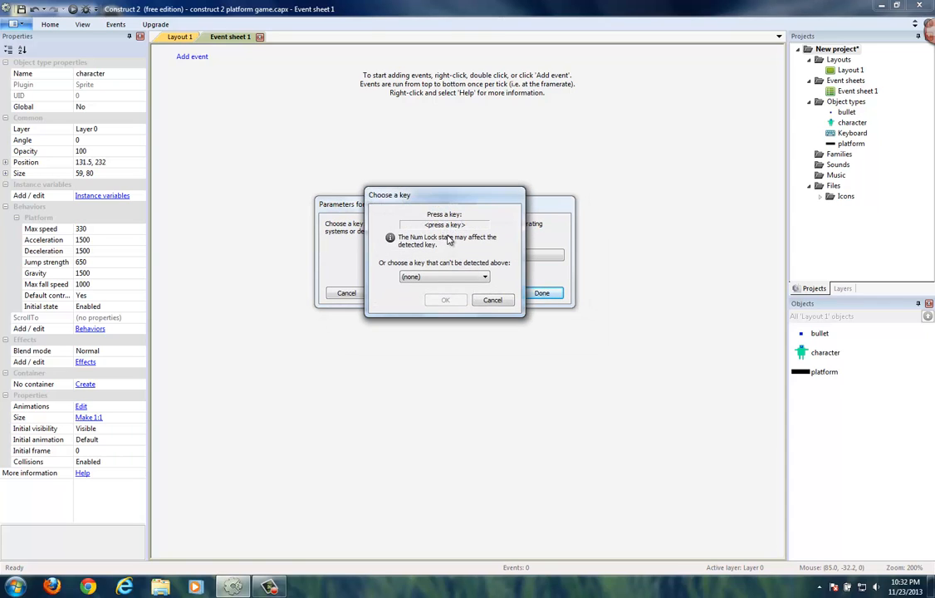
key("space")
left_click(446, 301)
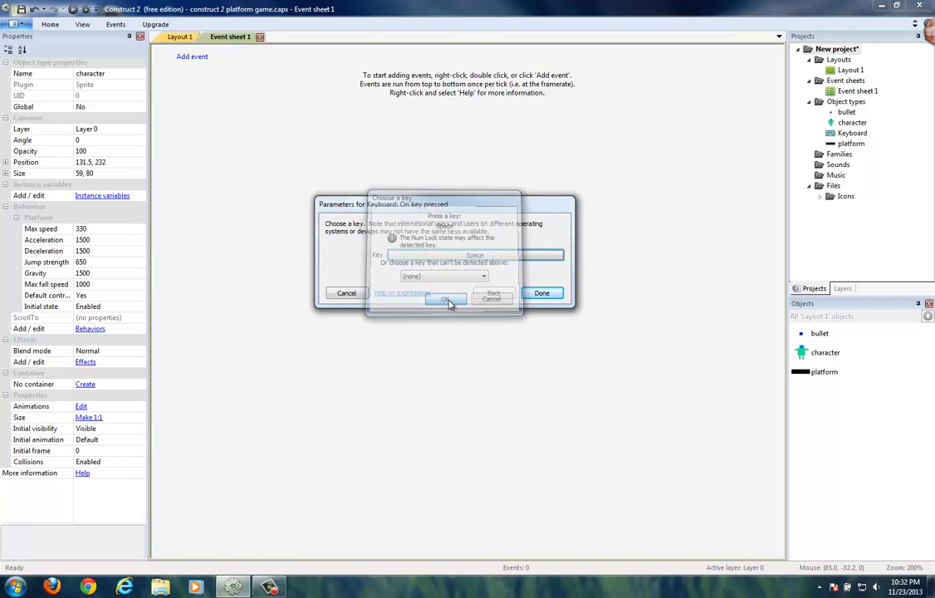
left_click(541, 292)
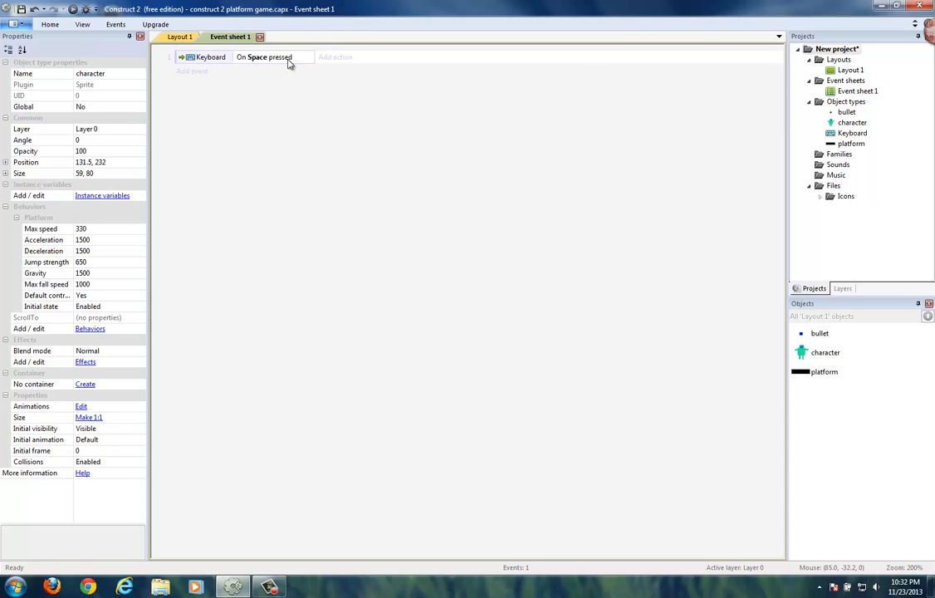
Give the Space event an action that makes the character spawn another object, the bullet, on layer 0 at image point 0
left_click(335, 58)
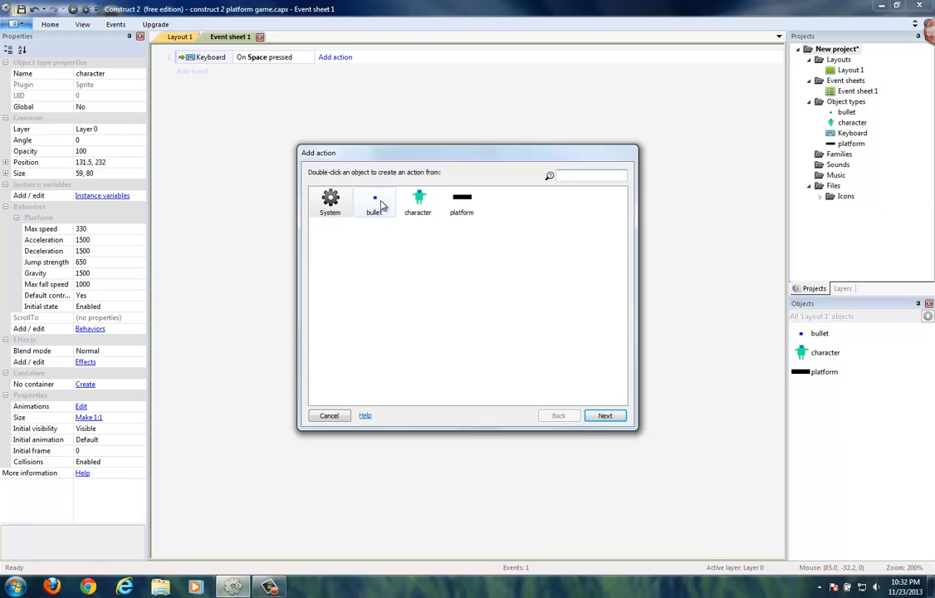
left_click(419, 203)
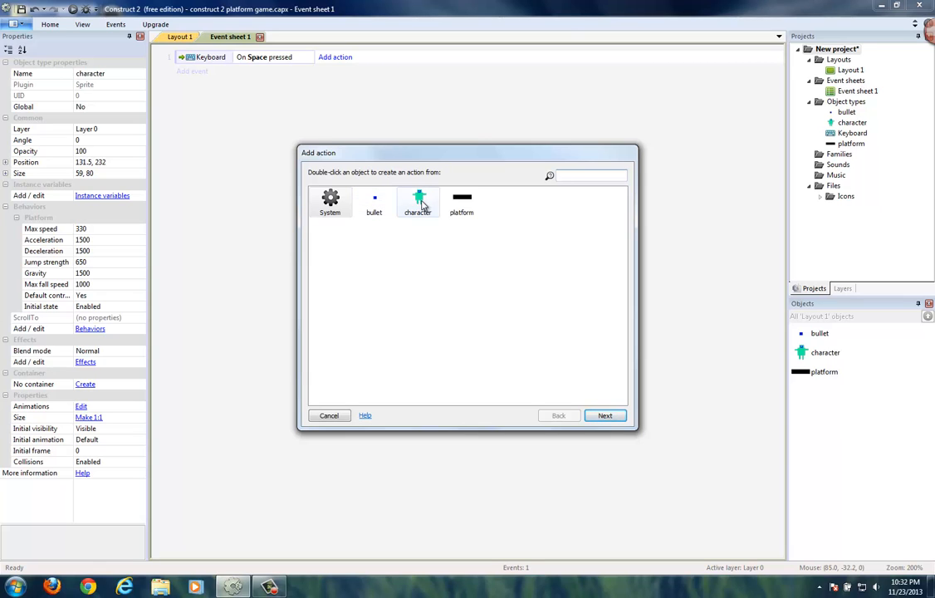
left_click(606, 416)
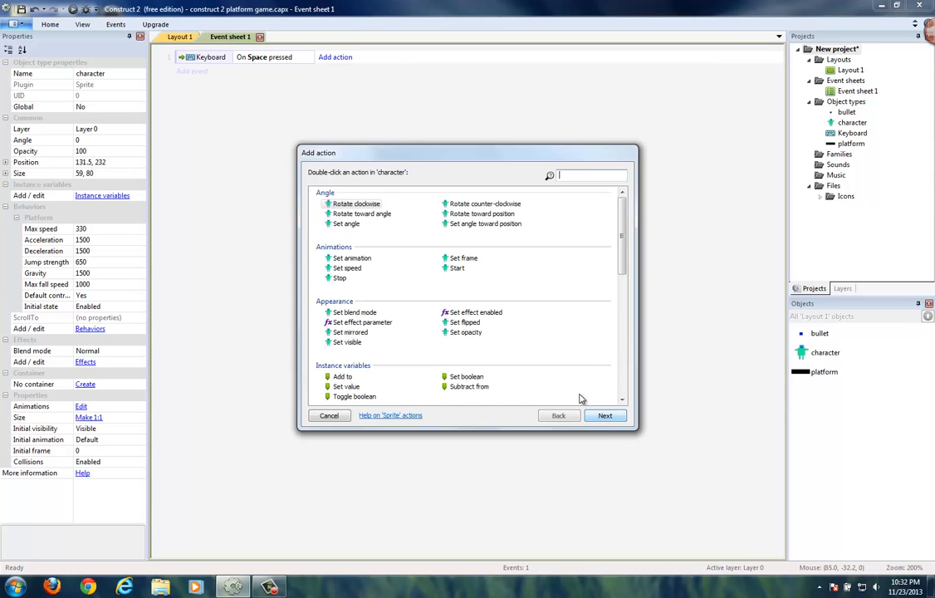
left_click_drag(621, 236, 625, 302)
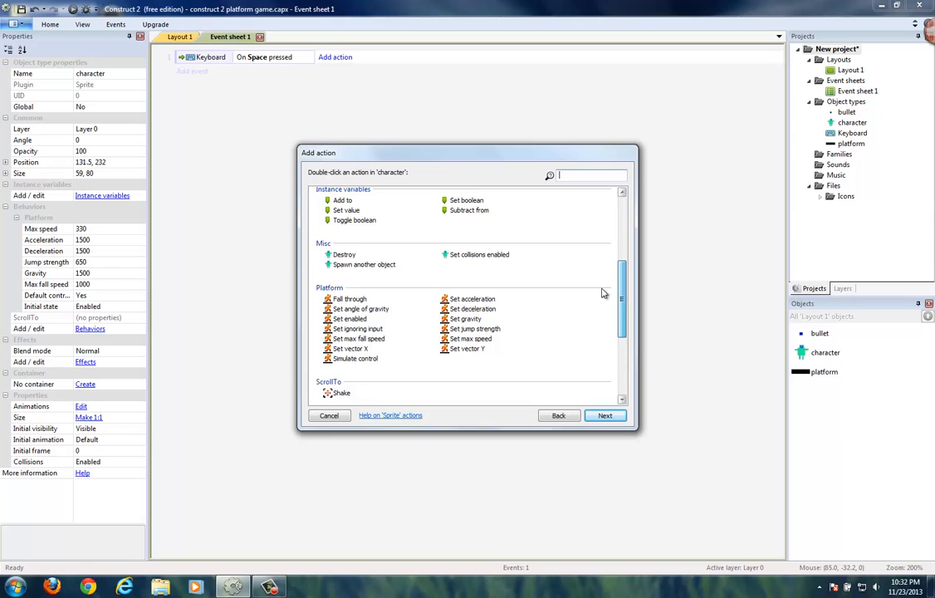
left_click(363, 266)
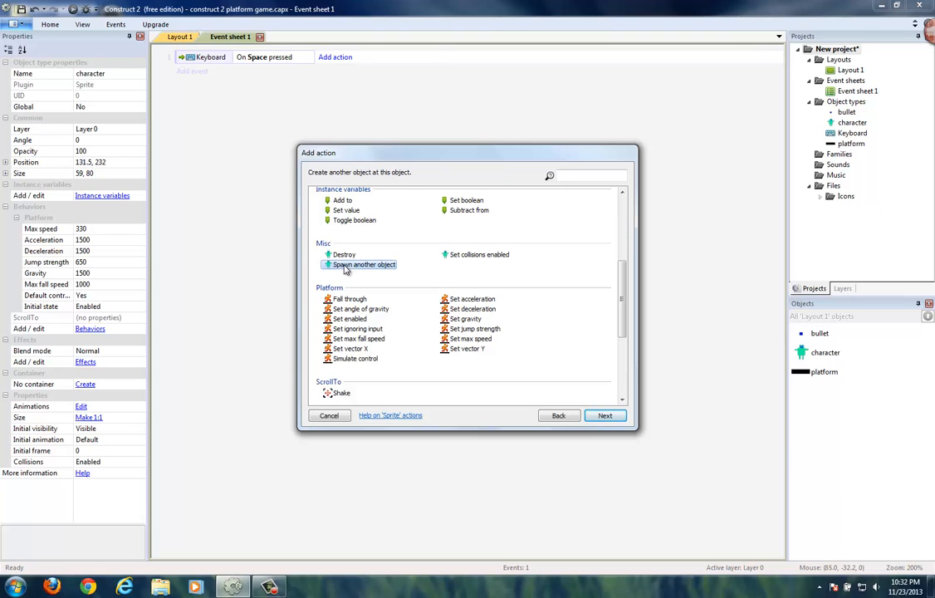
scroll(581, 397, "up", 2)
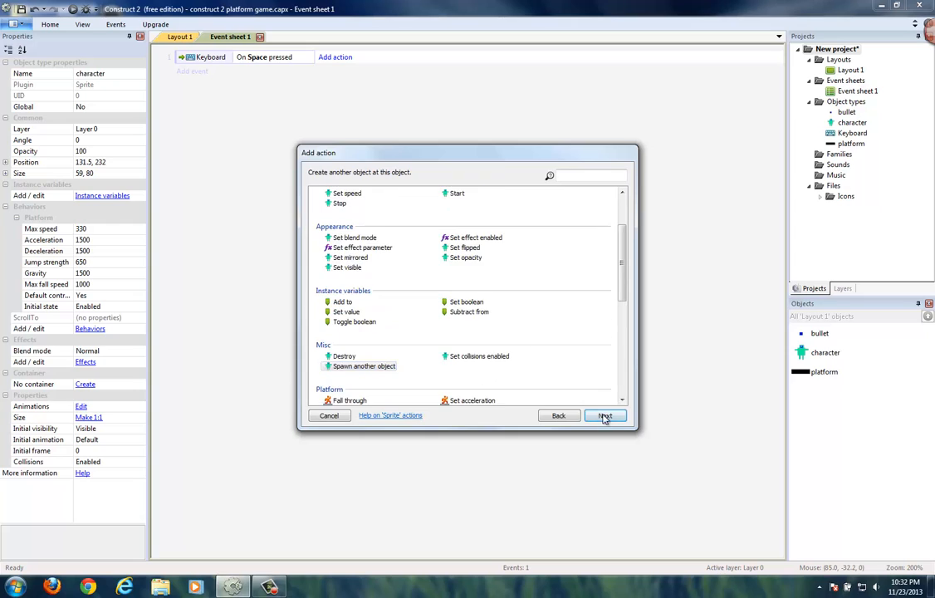
left_click(604, 415)
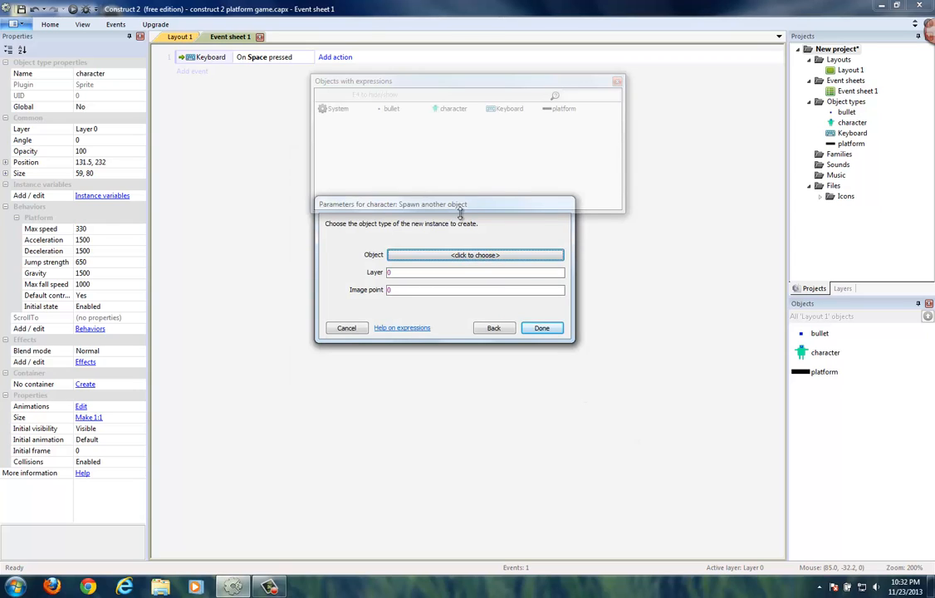
left_click_drag(475, 75, 492, 66)
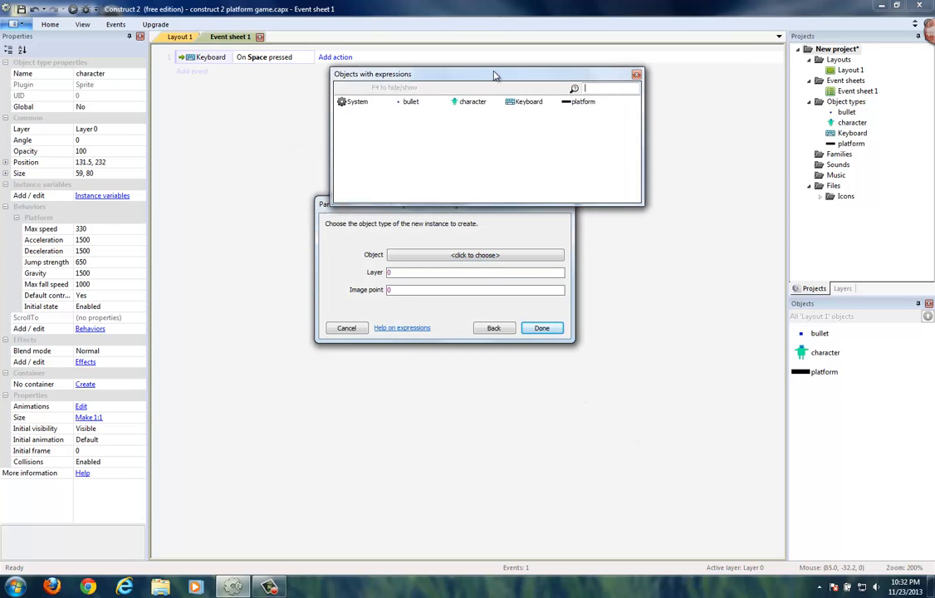
left_click(481, 257)
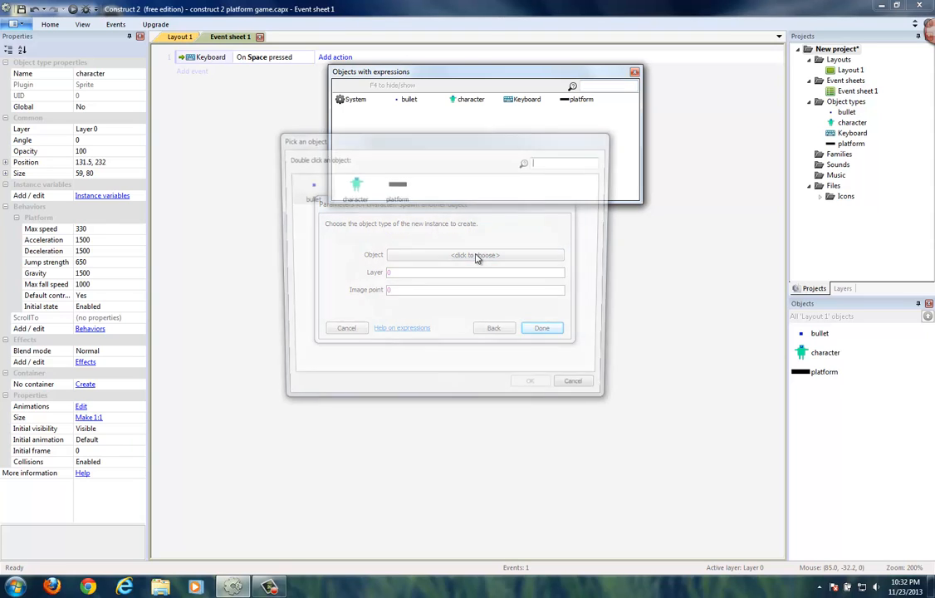
left_click(305, 192)
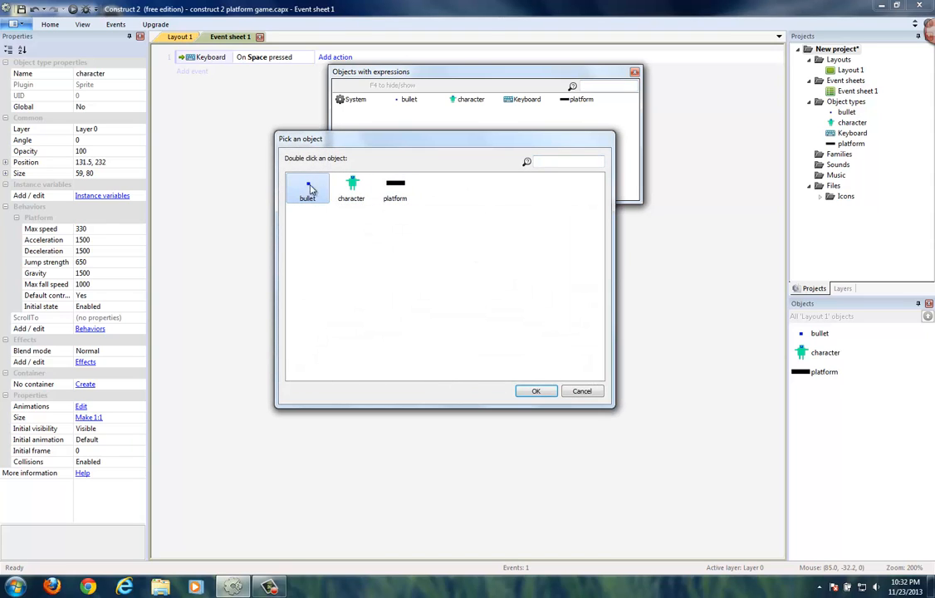
left_click(536, 392)
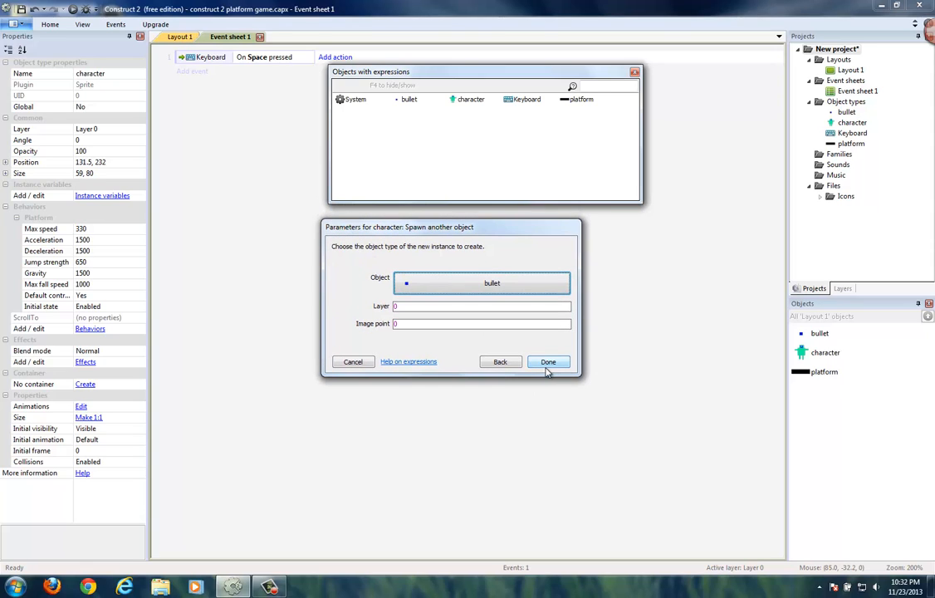
left_click(548, 363)
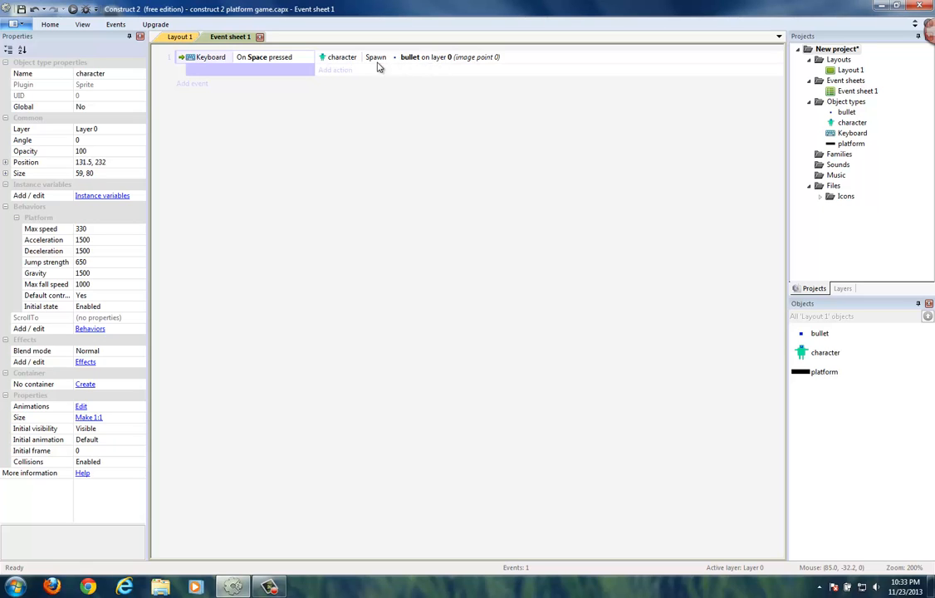
Preview Layout 1 in a maximized browser window and walk the character back and forth along the starting platform while spawning bullets
left_click(181, 37)
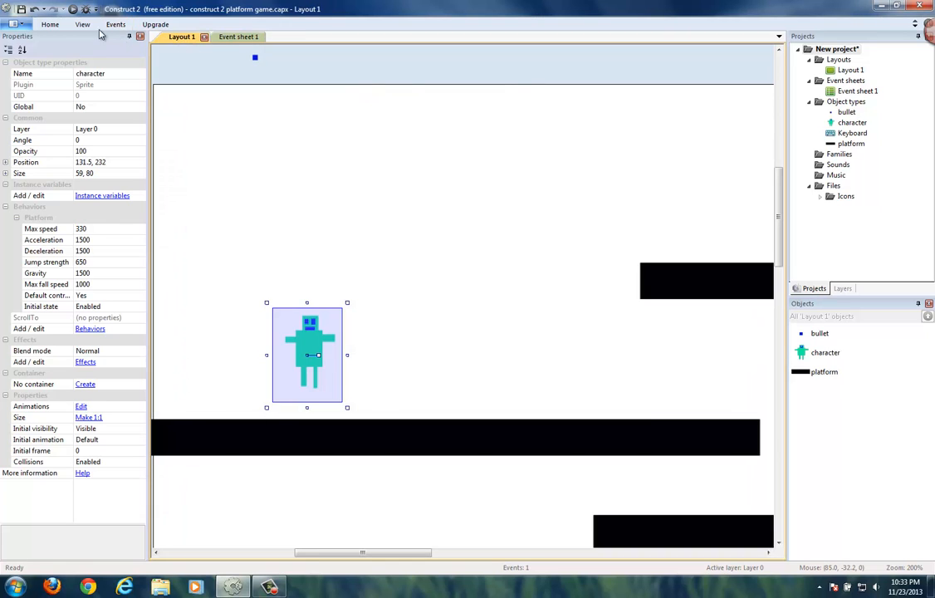
left_click(73, 10)
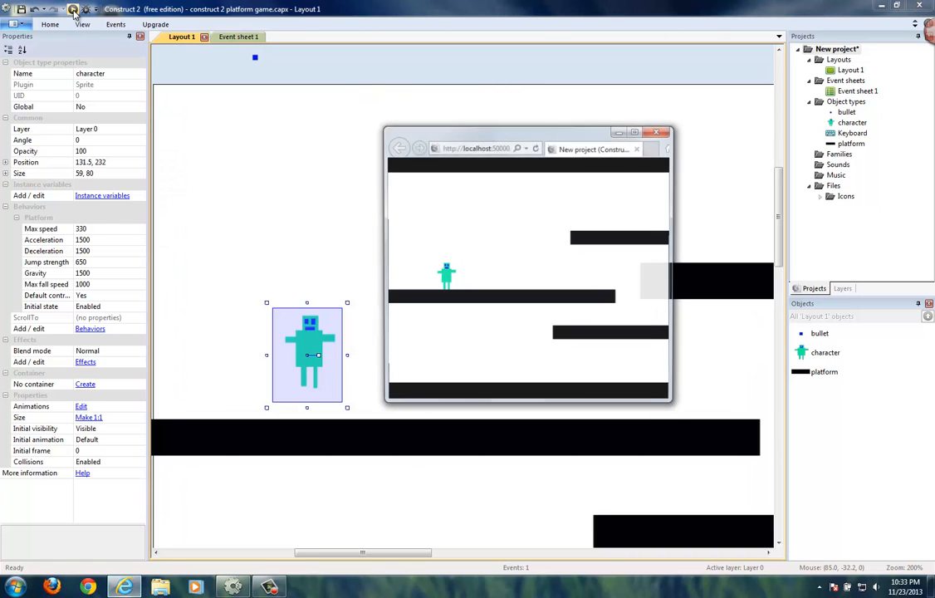
double_click(505, 139)
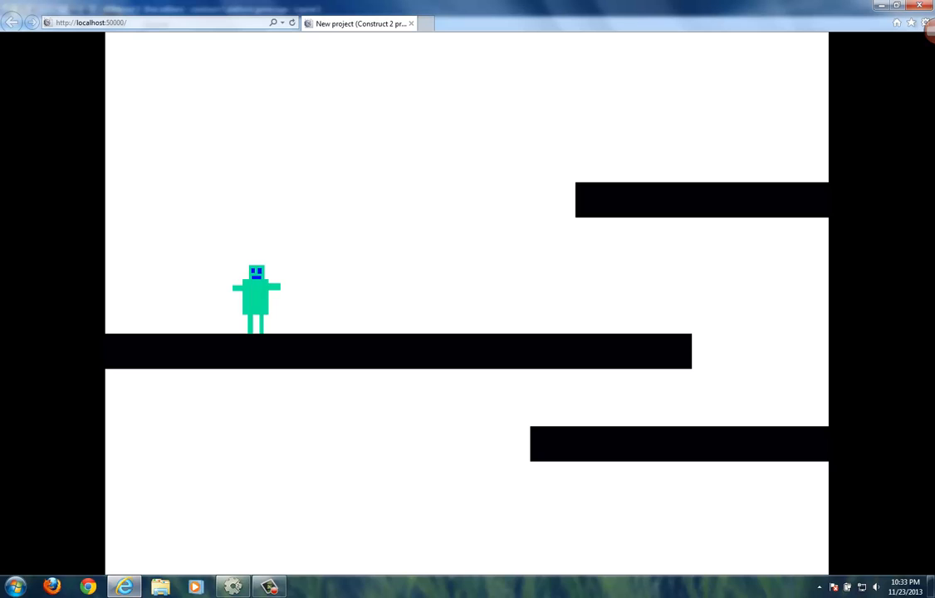
key("Right")
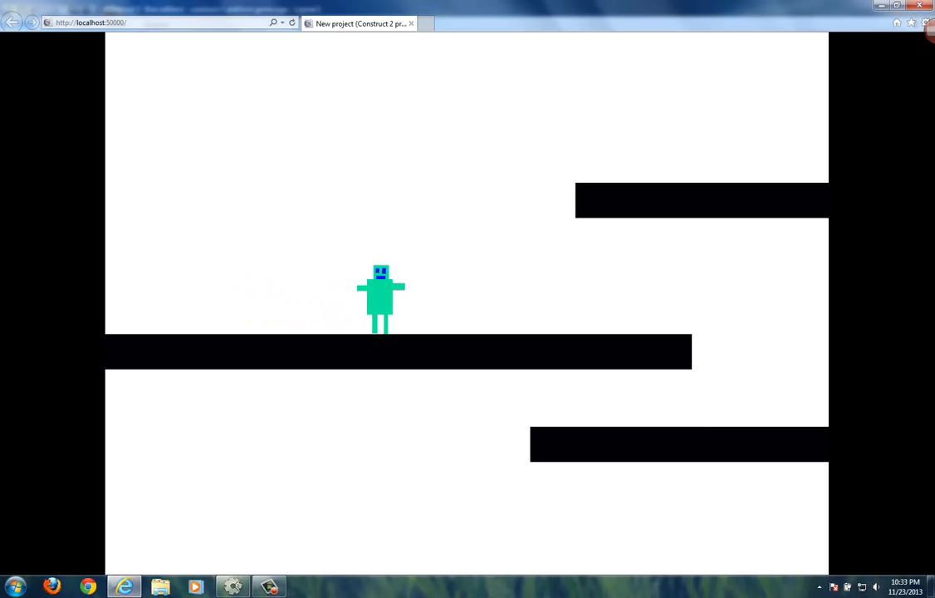
key("Left")
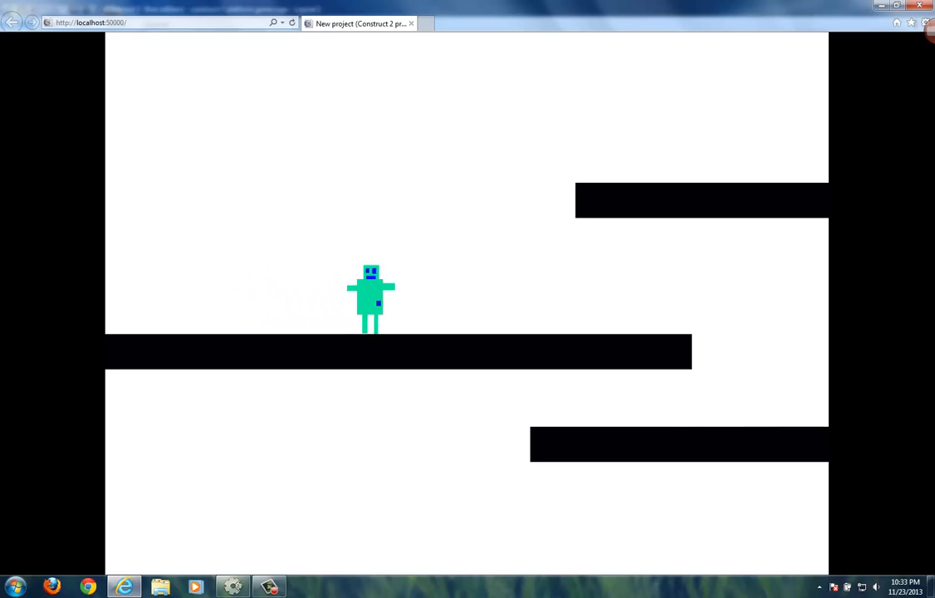
key("Right")
key("Right")
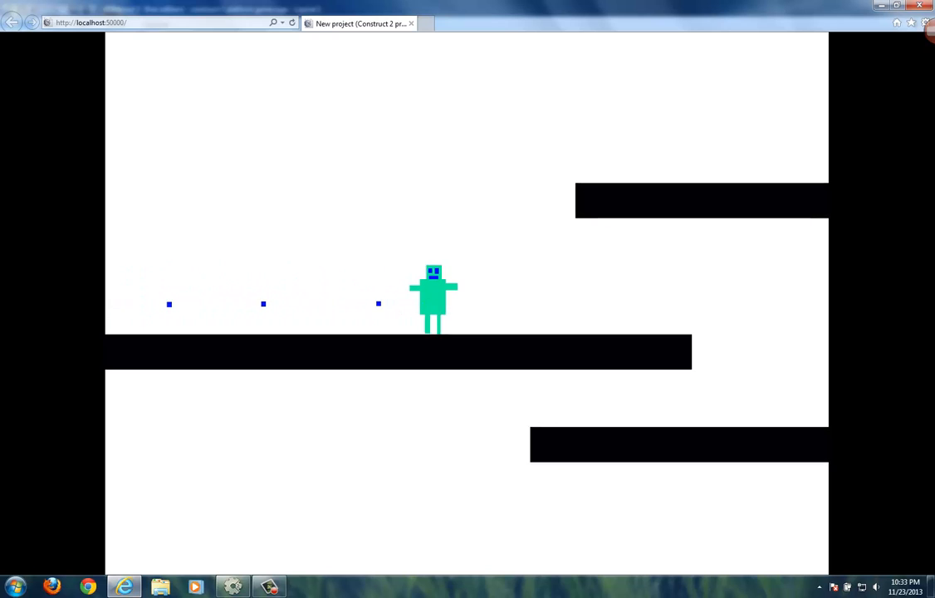
key("Left")
key("Left")
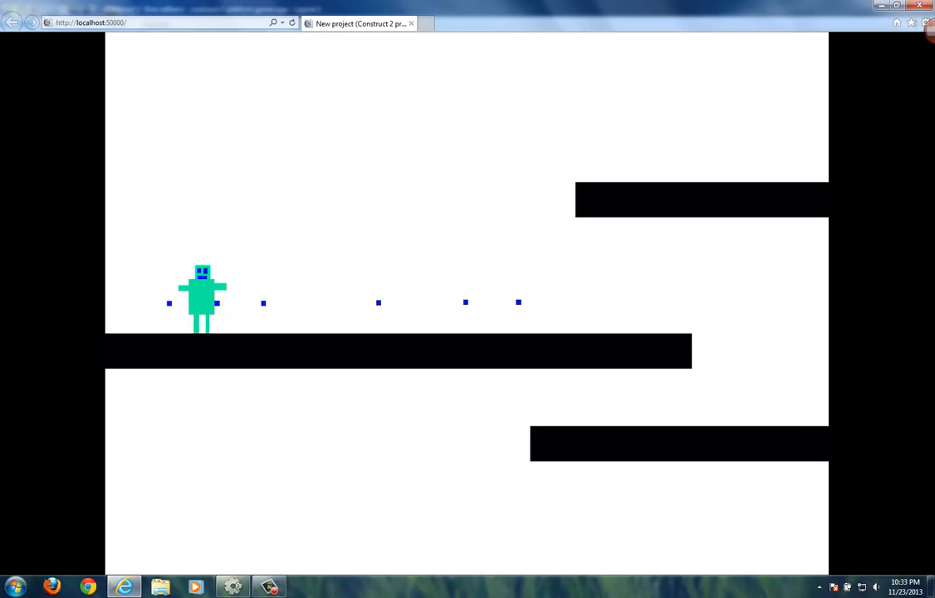
Test spawning bullets in mid-air by jumping the character around the starting platform and the higher platform beside it
key("Right")
key("Left")
key("Up")
key("Left")
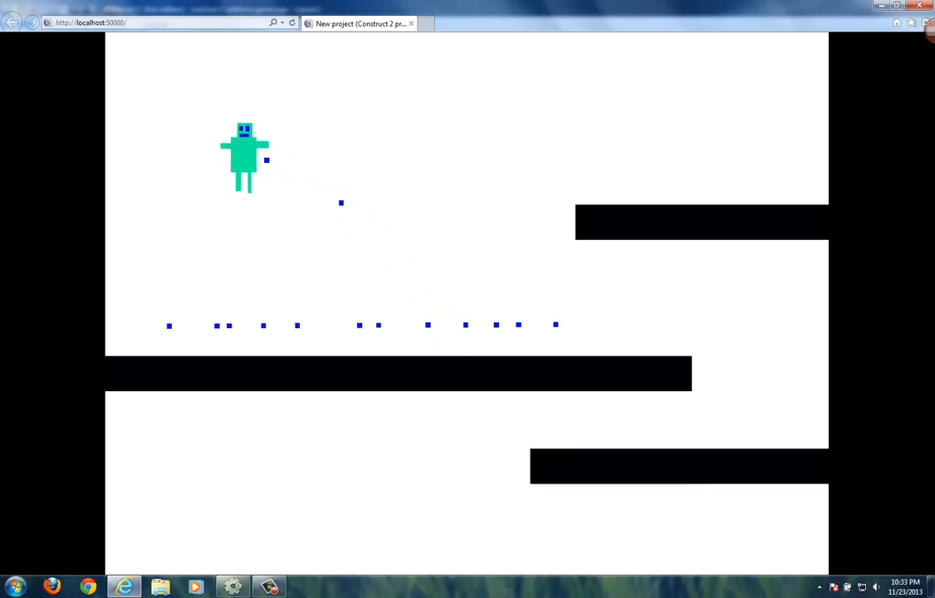
key("Right")
key("Up")
key("Left")
key("Right")
key("Up")
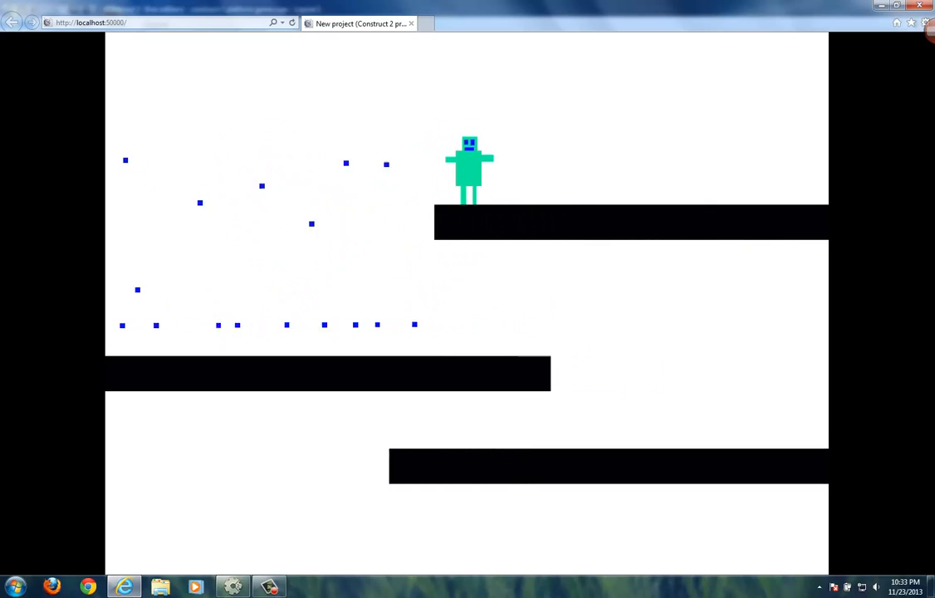
key("Up")
key("Left")
key("Up")
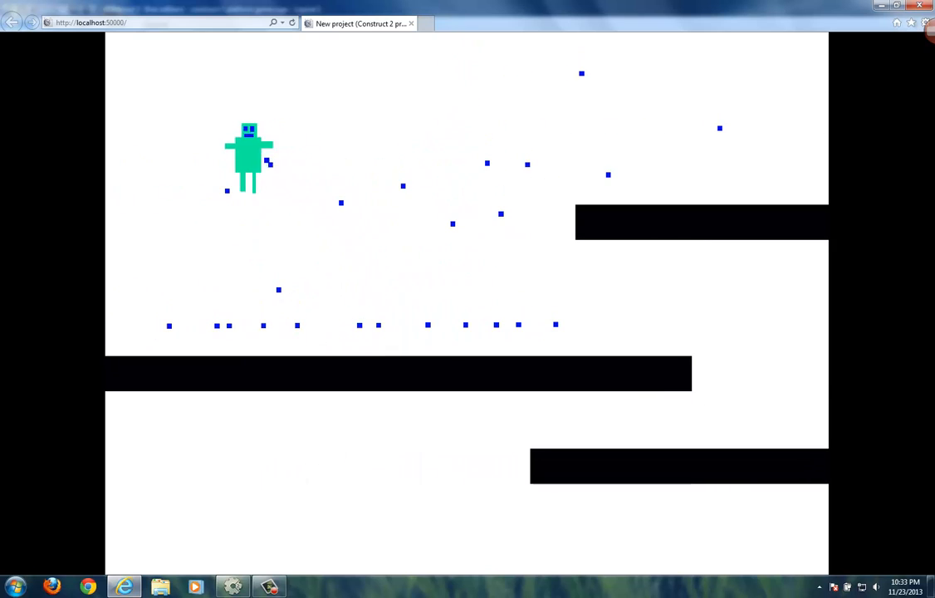
key("Right")
key("Up")
key("Up")
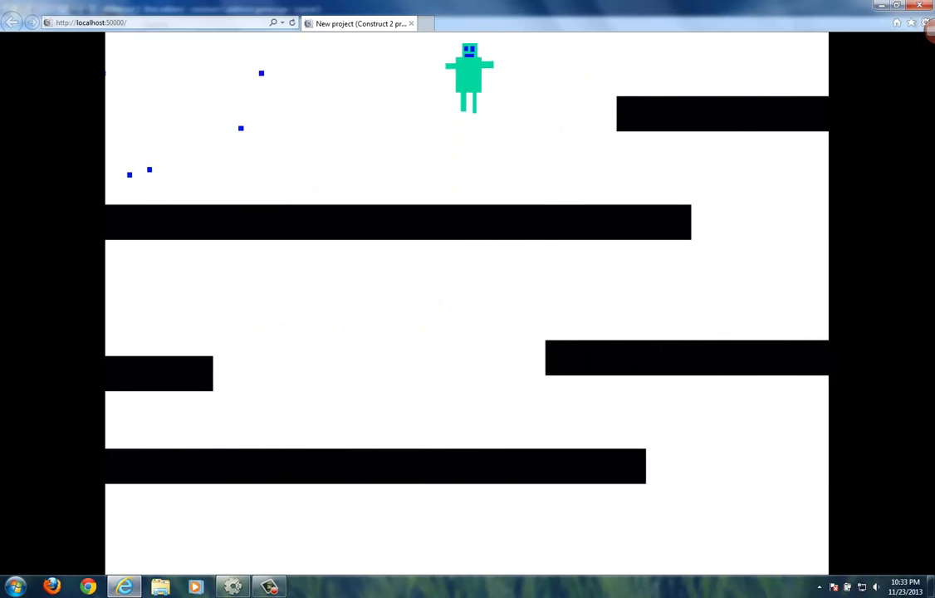
key("Left")
key("Up")
key("space")
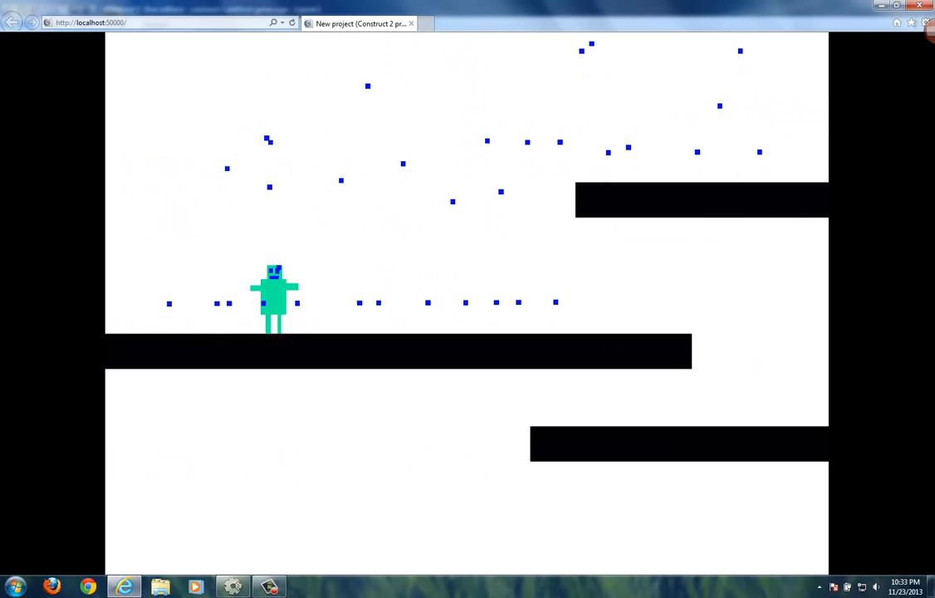
key("Right")
key("Up")
key("space")
key("space")
key("Left")
key("space")
key("Up")
key("Right")
key("space")
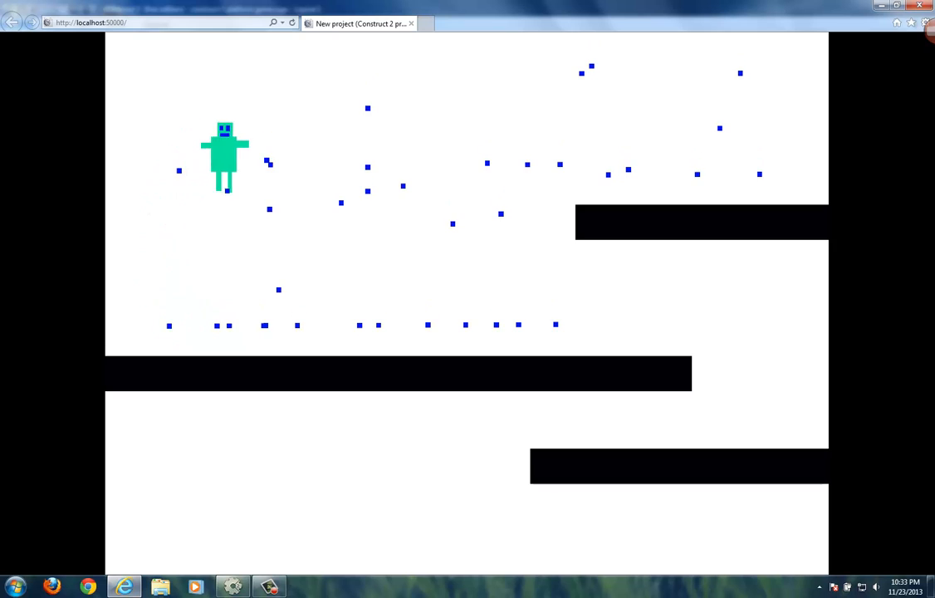
key("space")
key("Up")
key("space")
key("Left")
key("Right")
key("space")
key("space")
key("space")
key("space")
key("space")
key("space")
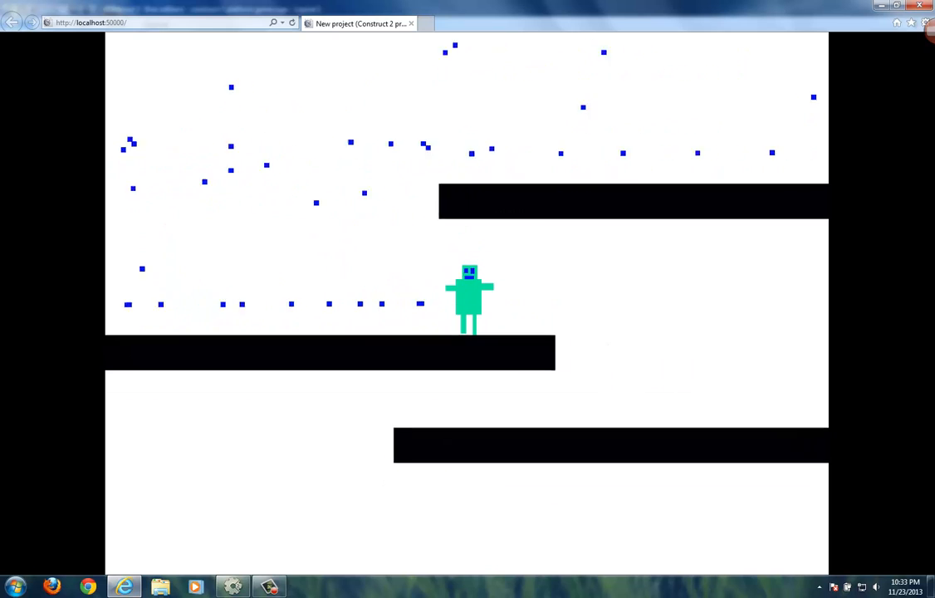
Test bullet spawning while moving the character across the lower platforms, and close the preview
key("Left")
key("space")
key("space")
key("Right")
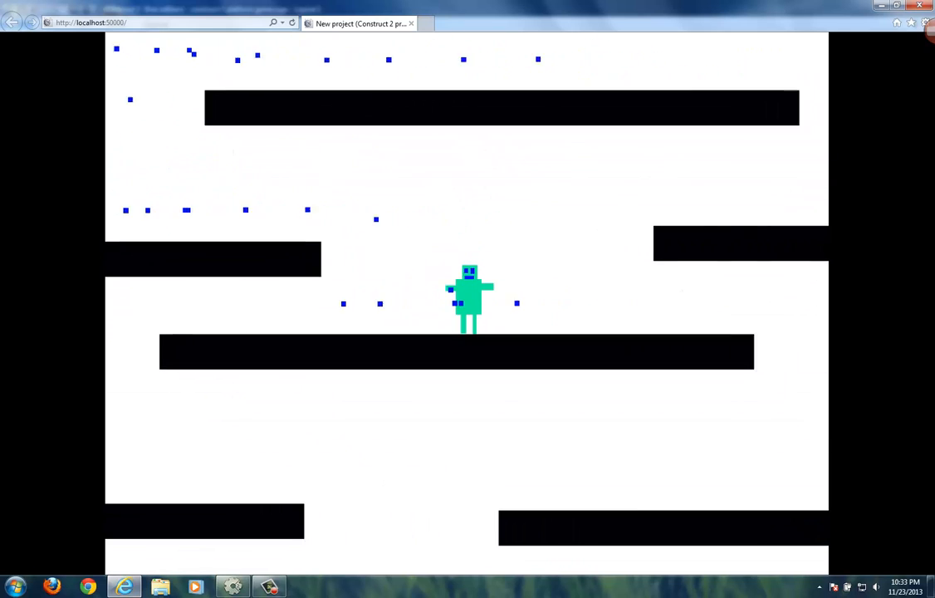
key("Left")
key("space")
key("space")
key("space")
key("space")
key("space")
key("space")
key("space")
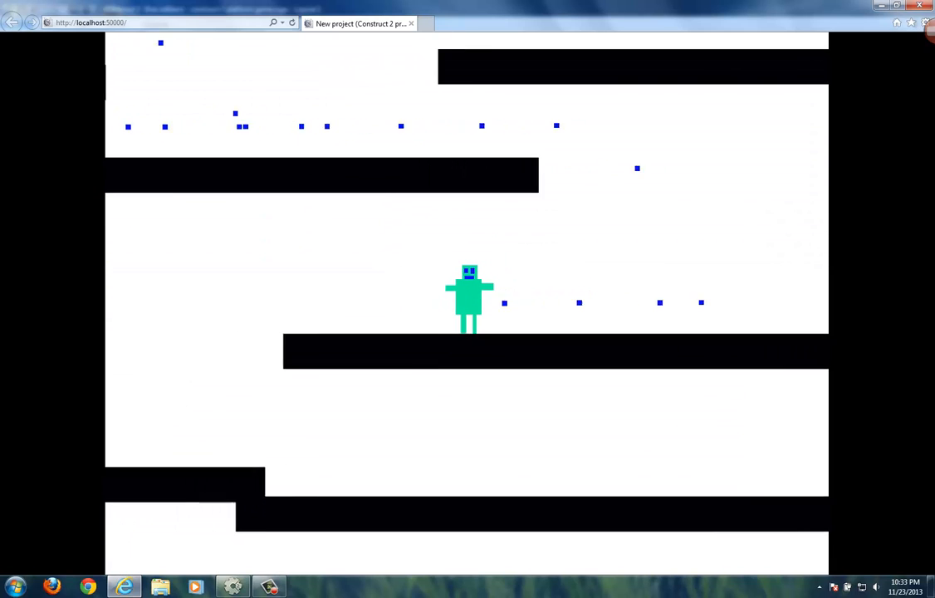
key("Right")
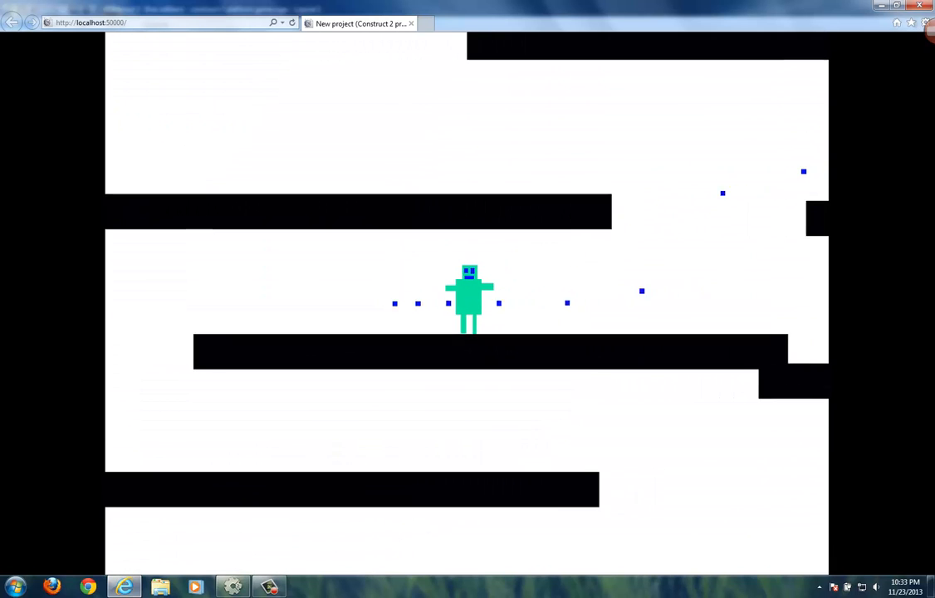
key("Up")
key("Up")
key("Up")
key("Up")
key("Left")
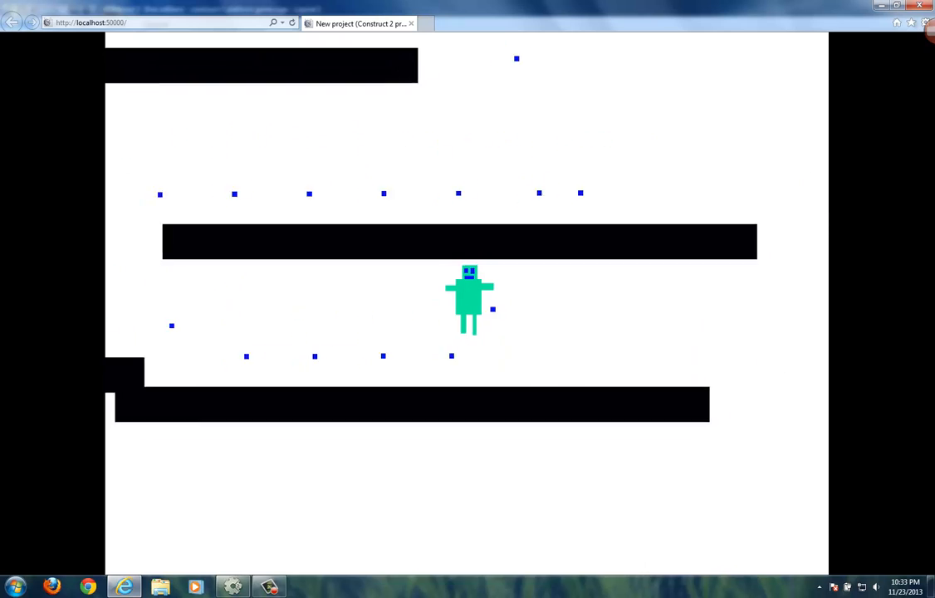
key("Left")
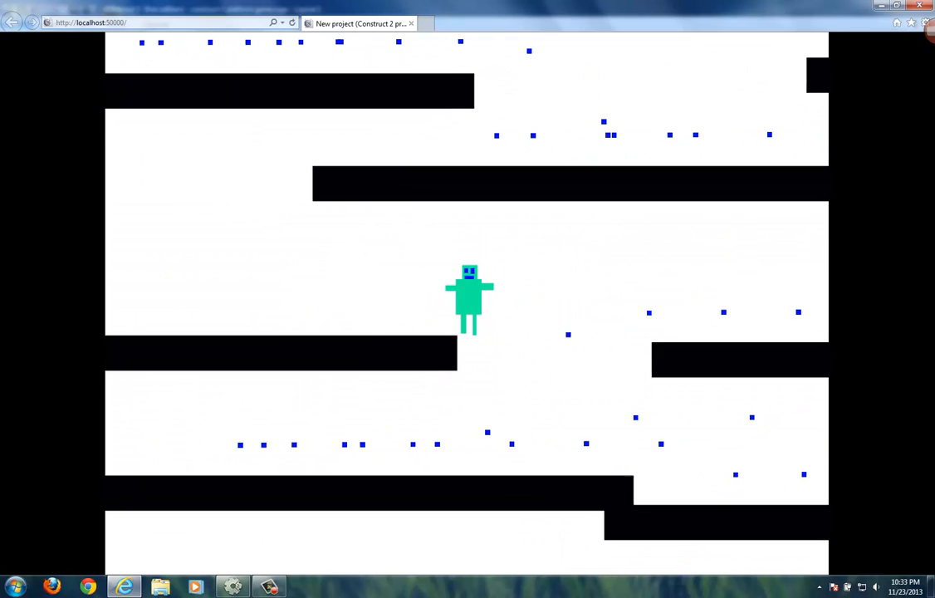
left_click(916, 7)
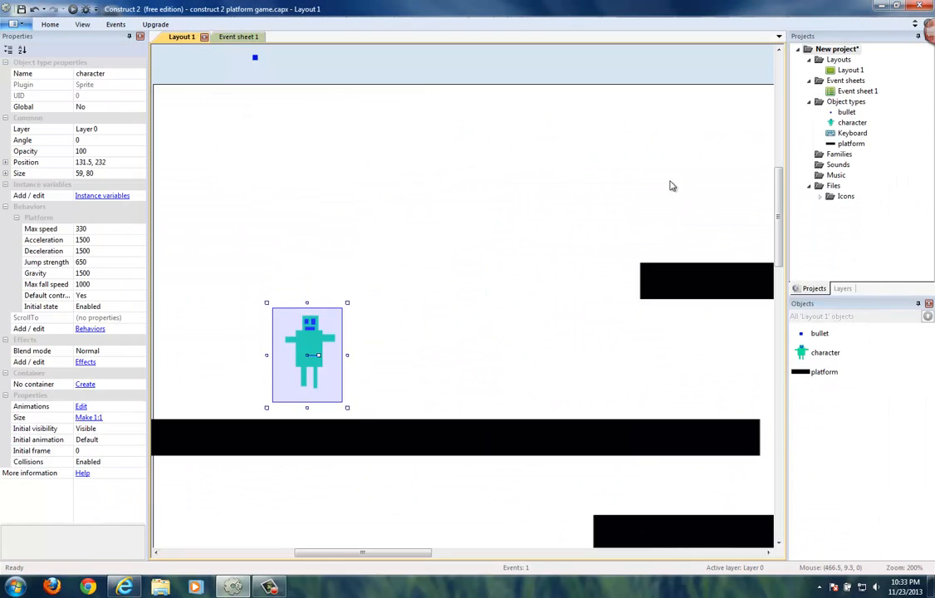
Add the Bullet movement behavior to the bullet sprite above the layout and close its behaviors list
left_click(411, 294)
left_click(320, 349)
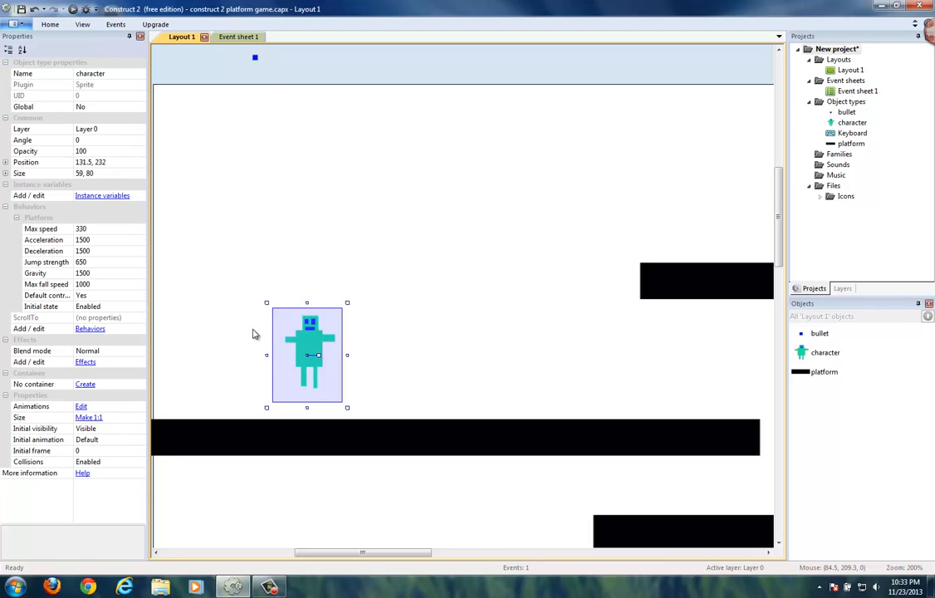
left_click(257, 61)
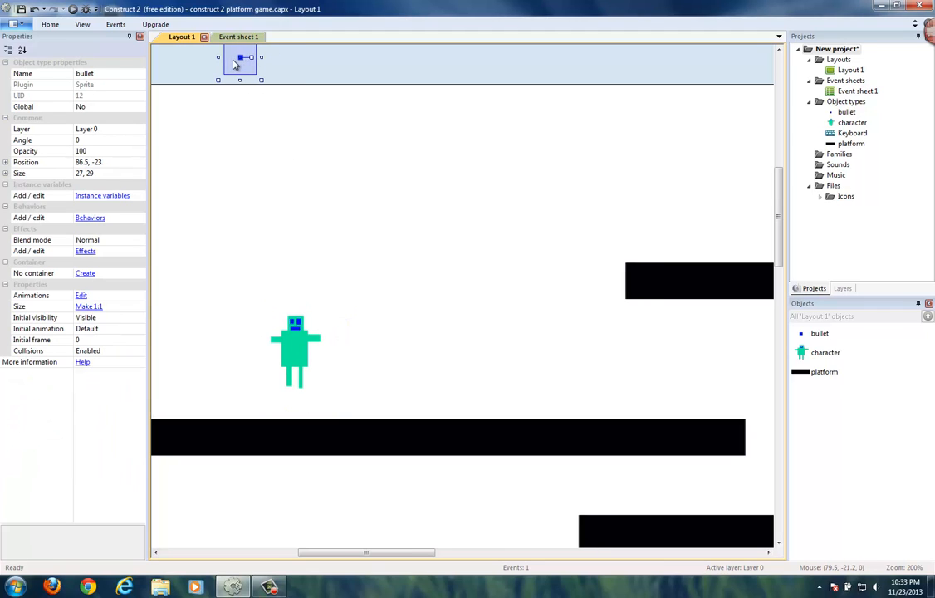
left_click(89, 218)
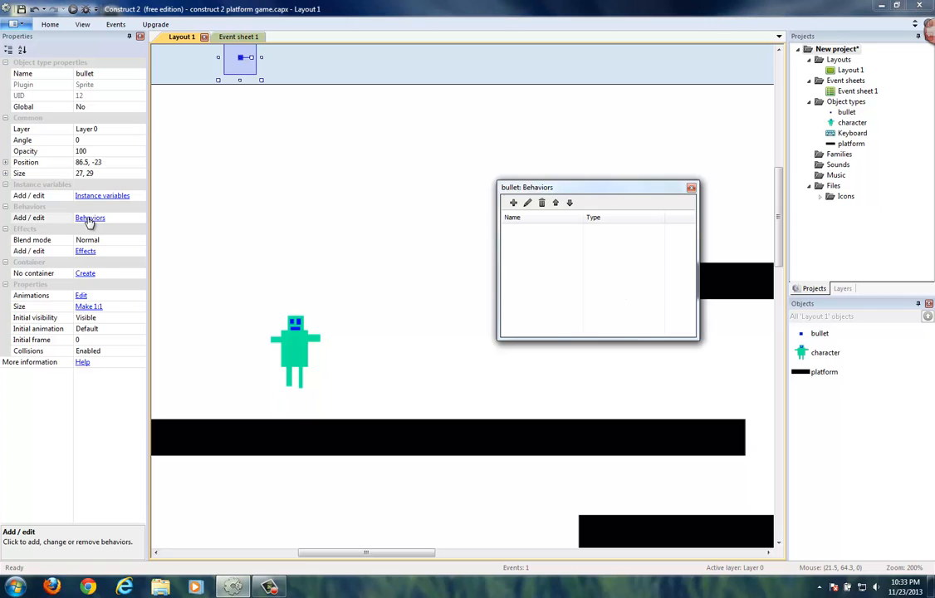
left_click_drag(523, 192, 486, 203)
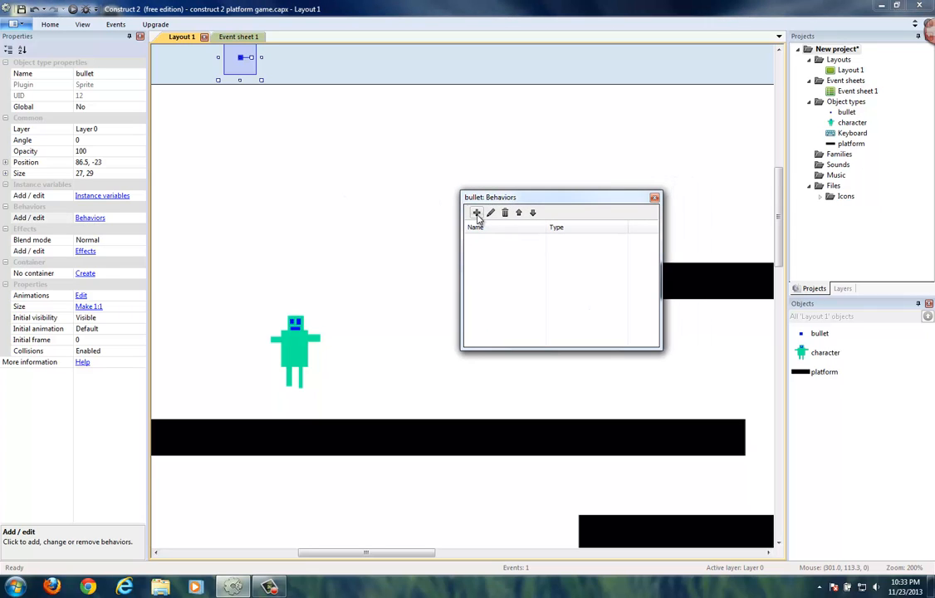
left_click(476, 213)
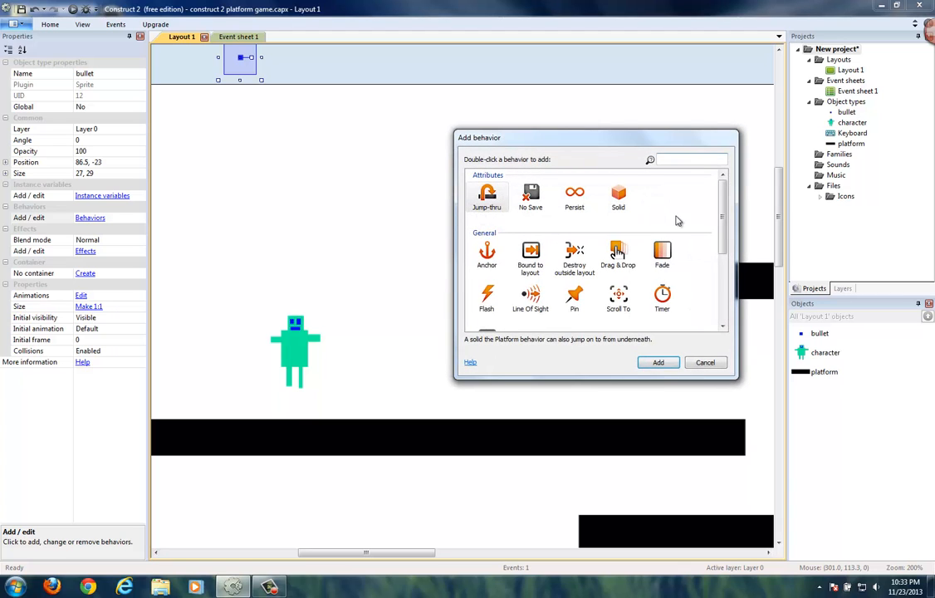
scroll(557, 266, "down", 5)
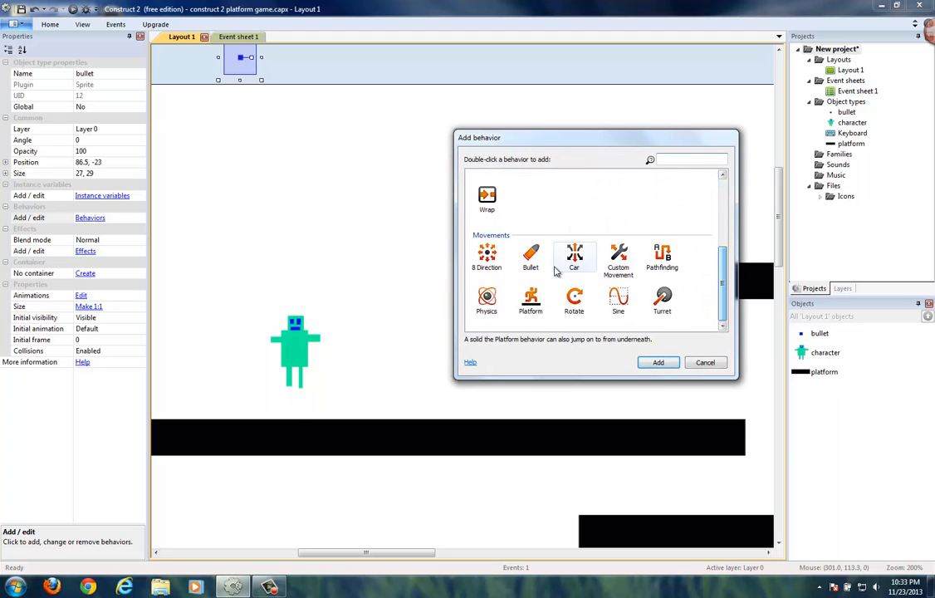
left_click(532, 260)
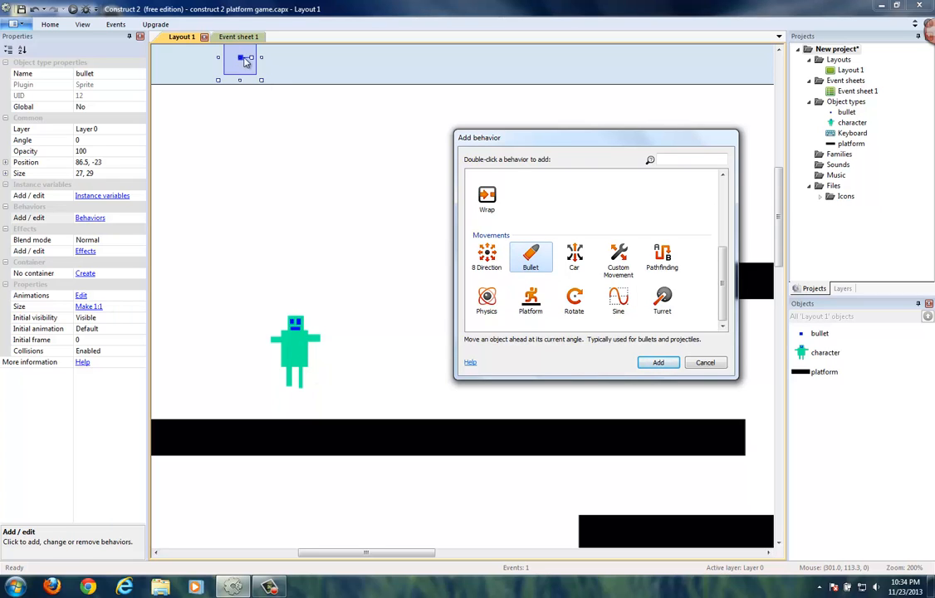
left_click(655, 363)
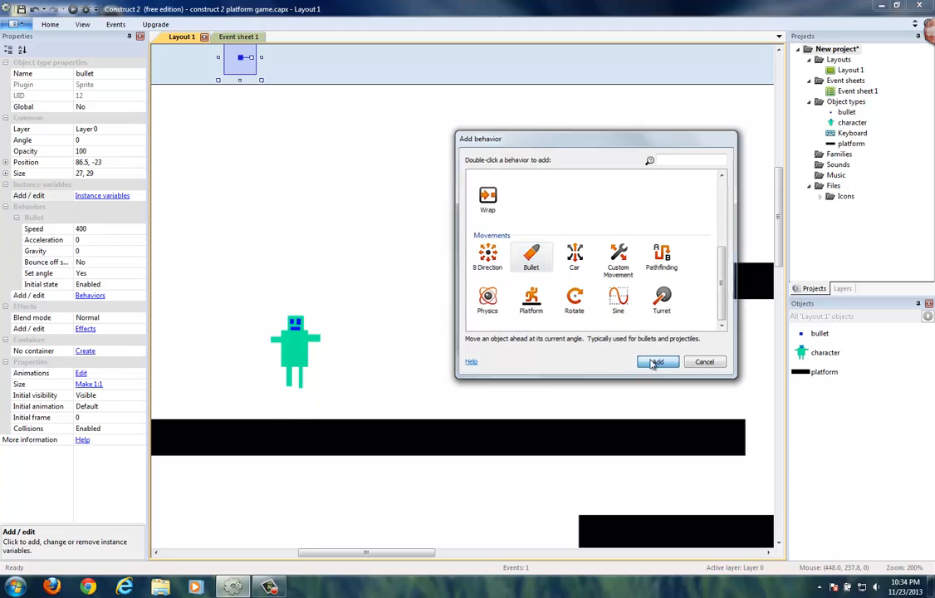
left_click(655, 197)
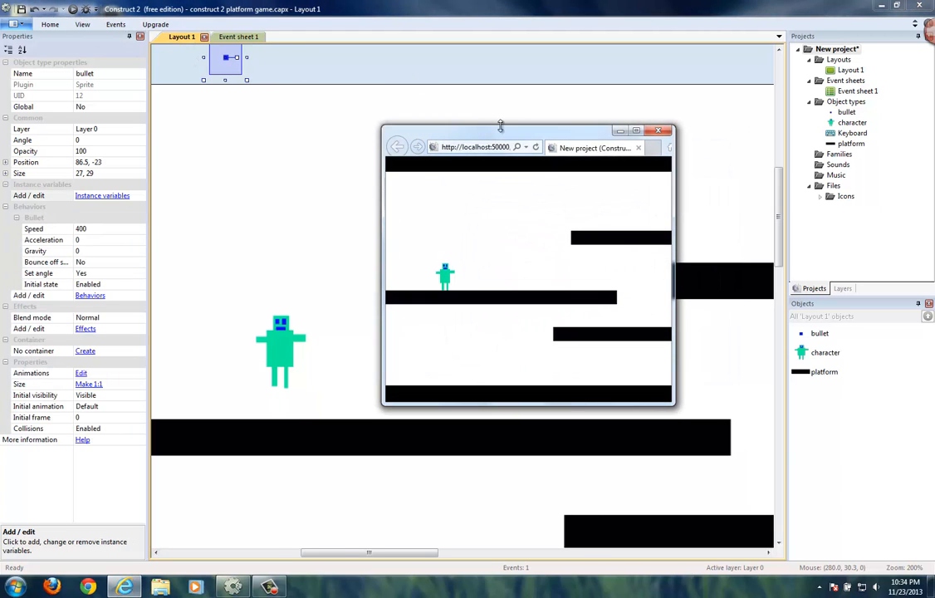
Maximize the new game preview and test firing bullets while walking the character both ways along the starting platform
double_click(501, 134)
key("Right")
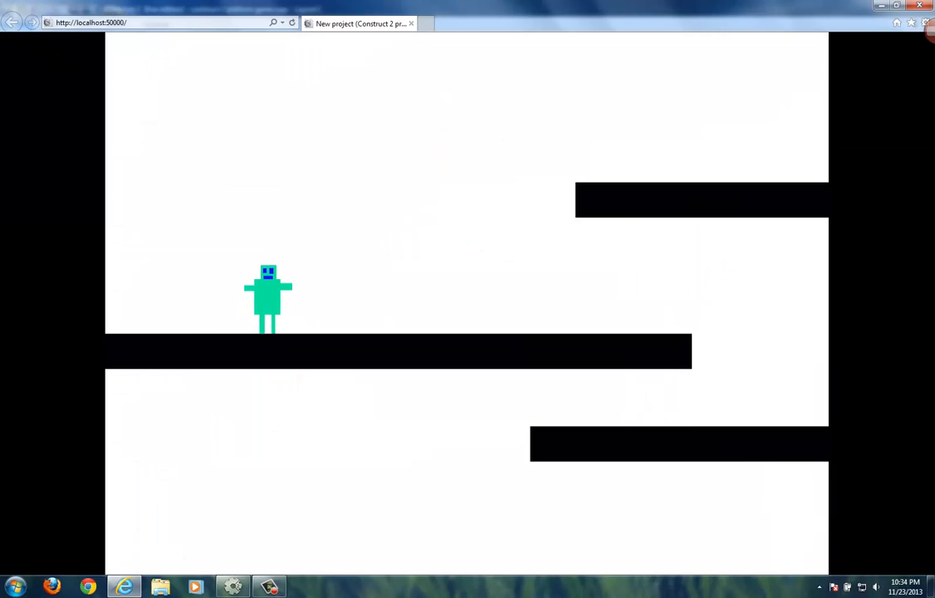
key("Right")
key("space")
key("space")
key("space")
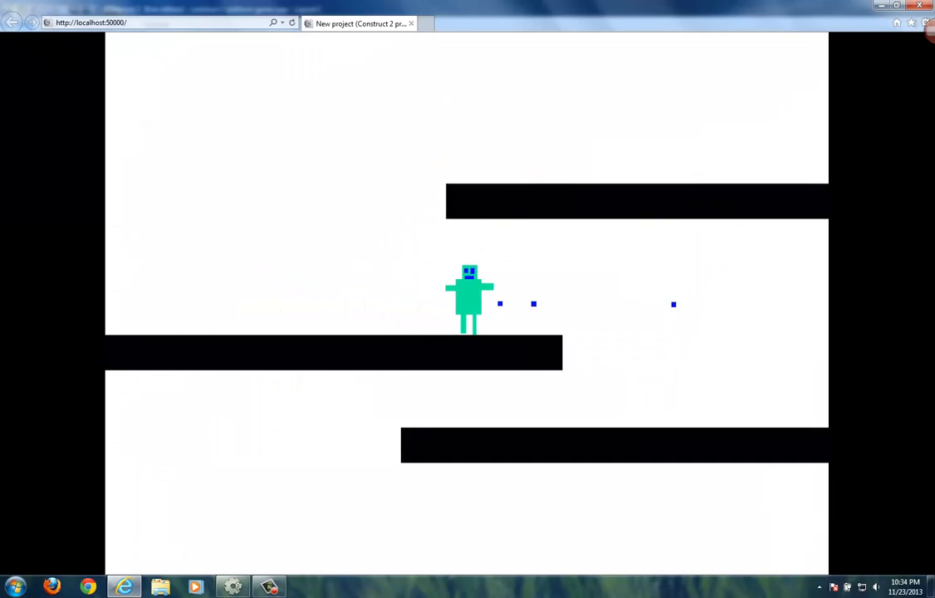
key("Left")
key("space")
key("space")
key("space")
key("Left")
key("Right")
key("space")
key("space")
key("space")
key("space")
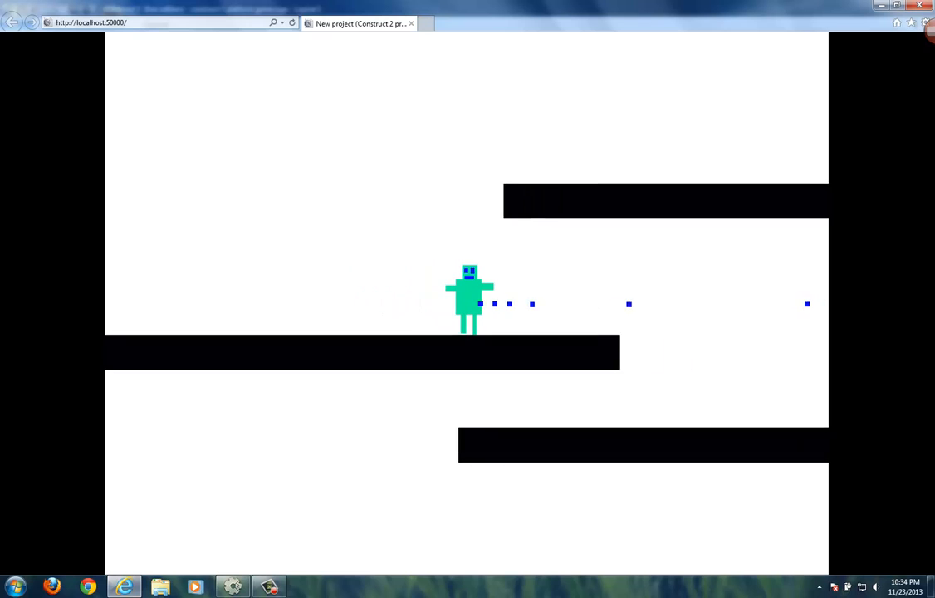
key("space")
Test firing bullets in mid-air while jumping the character both ways along the starting platform
key("Left")
key("Up")
key("space")
key("space")
key("space")
key("Right")
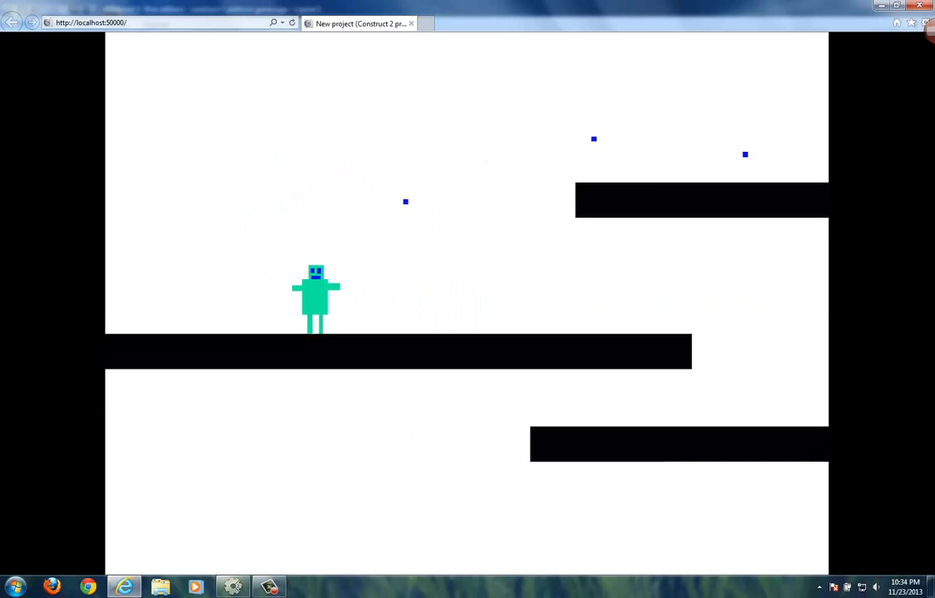
key("Up")
key("space")
key("space")
key("Left")
key("Up")
key("space")
key("space")
key("Right")
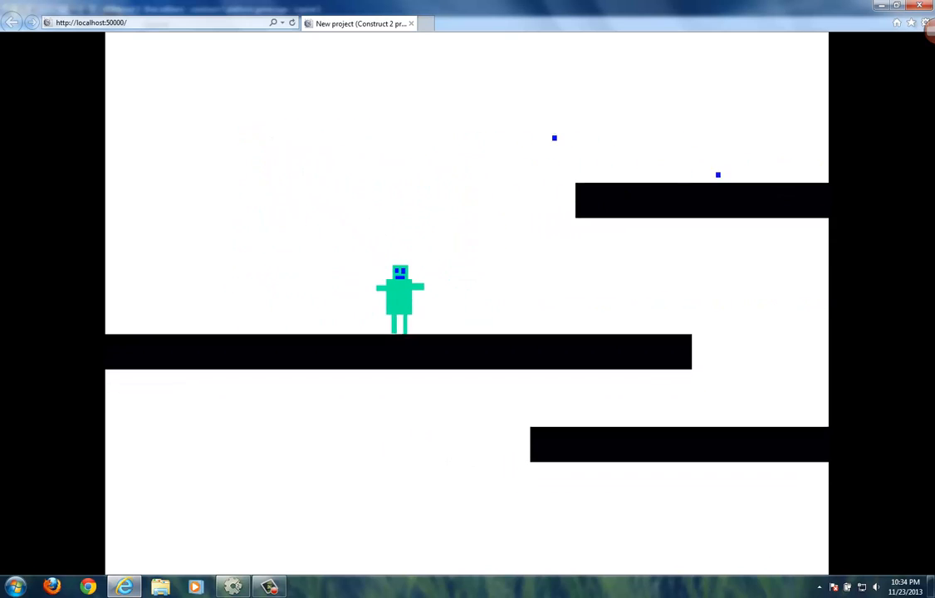
Jump the character down to the lower platform while firing bullets to test shooting during the descent
key("Up")
key("space")
key("space")
key("Right")
key("Up")
key("space")
key("space")
key("space")
key("space")
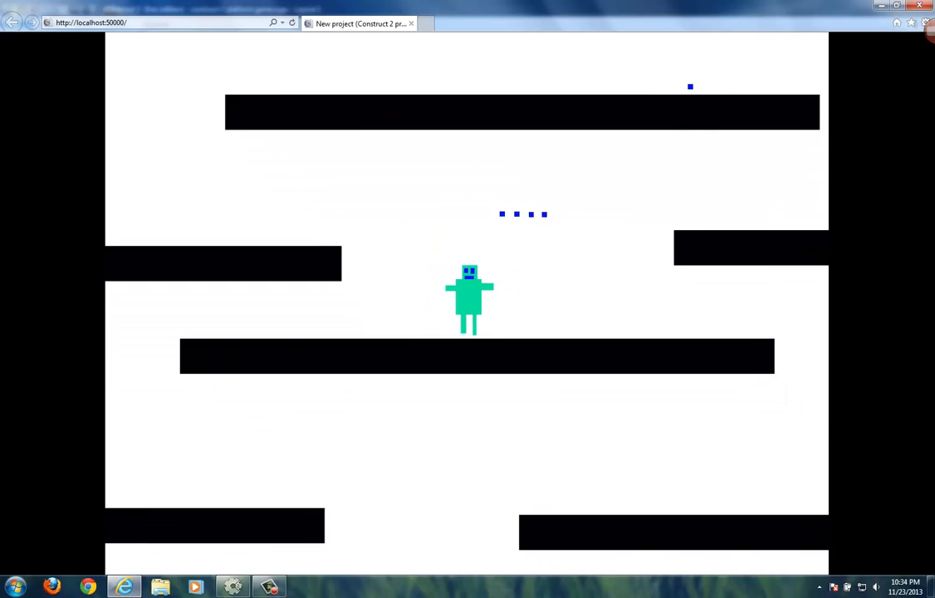
key("Up")
key("Right")
key("Left")
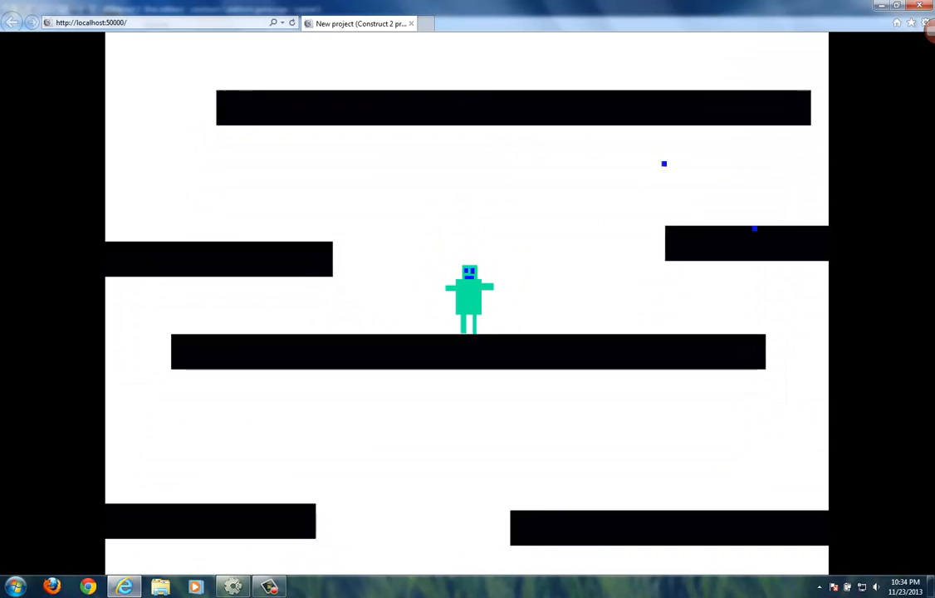
Test shooting from jumps while bringing the character up to the starting platform, onto the higher platform, and back
key("Up")
key("space")
key("Right")
key("space")
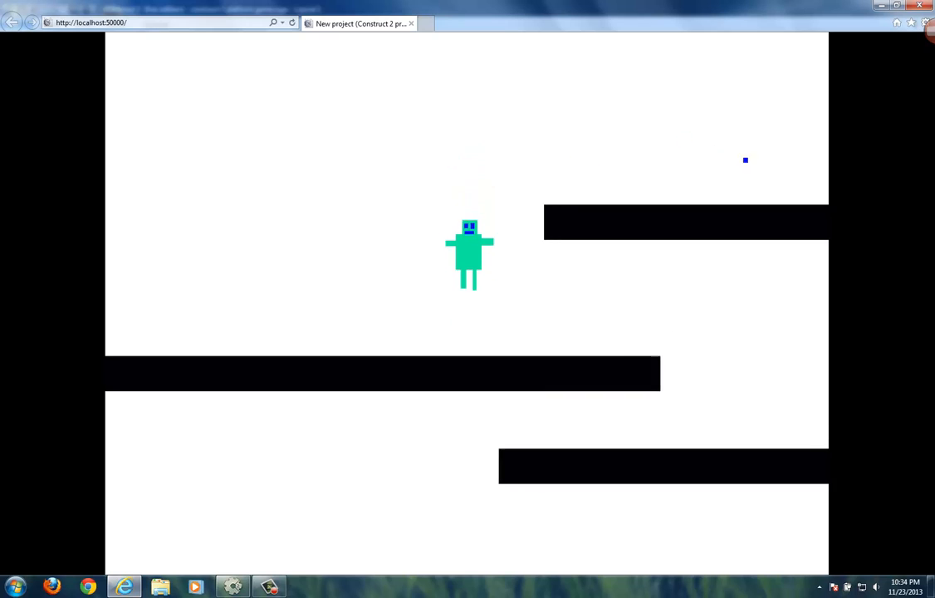
key("Up")
key("Right")
key("Up")
key("Left")
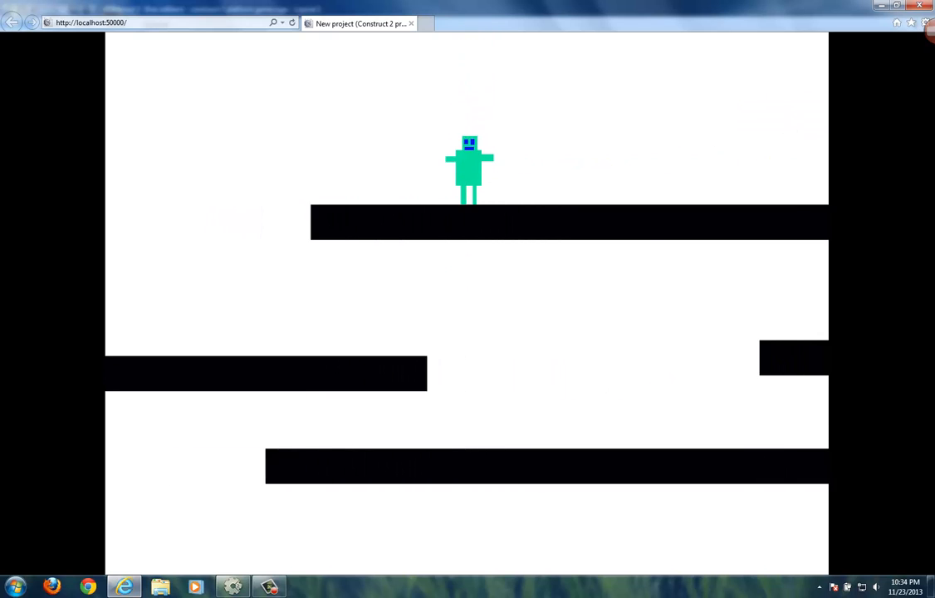
key("Right")
key("Up")
key("space")
key("Left")
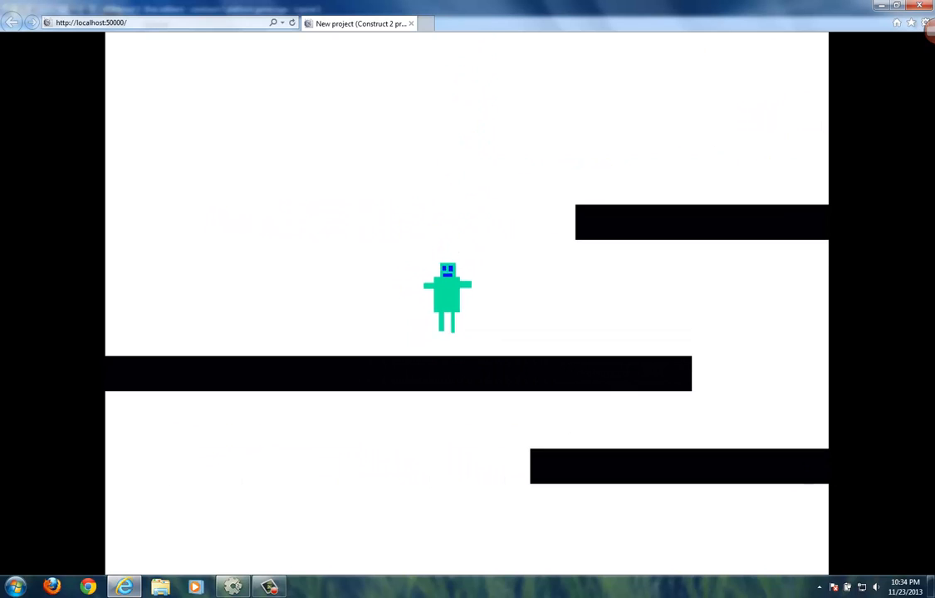
Fire bullets at different heights by jumping nearly in place on the starting platform, and close the preview
key("Up")
key("space")
key("Up")
key("space")
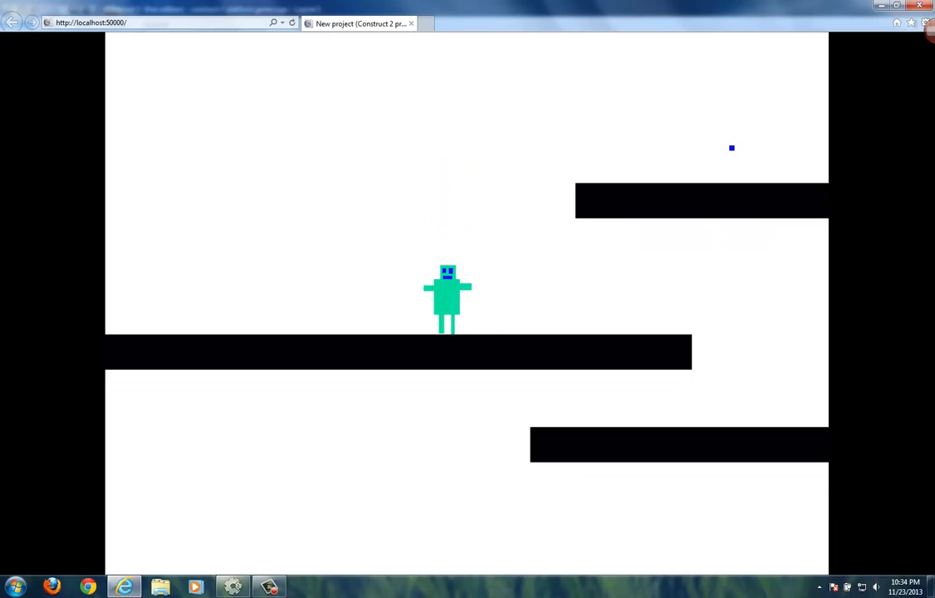
key("Up")
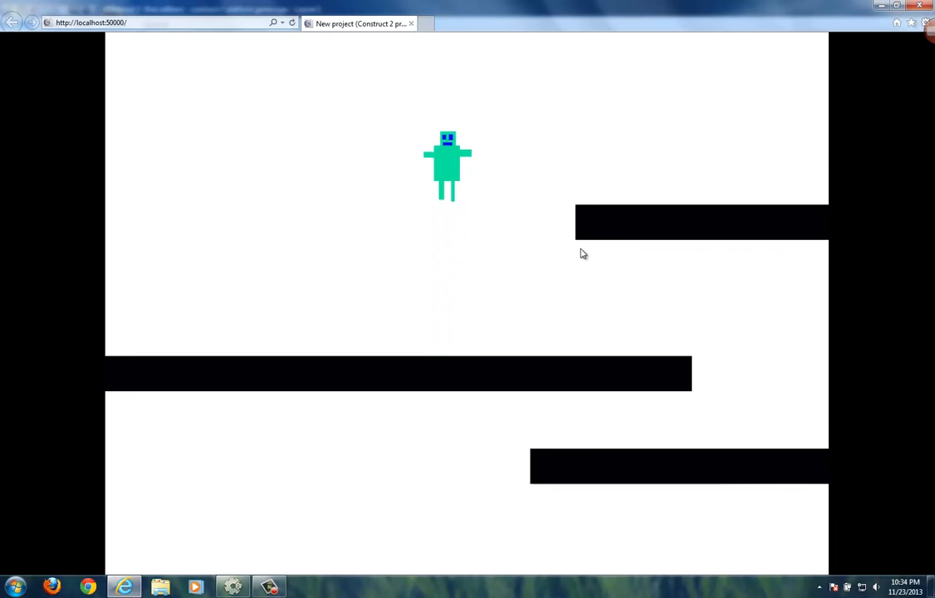
key("space")
key("Up")
key("space")
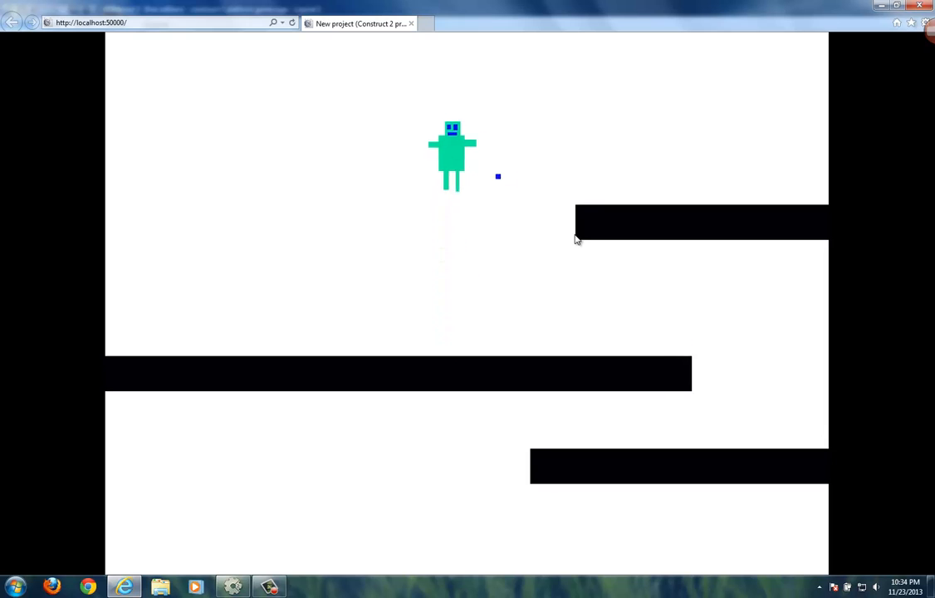
key("Right")
key("Up")
key("space")
key("Up")
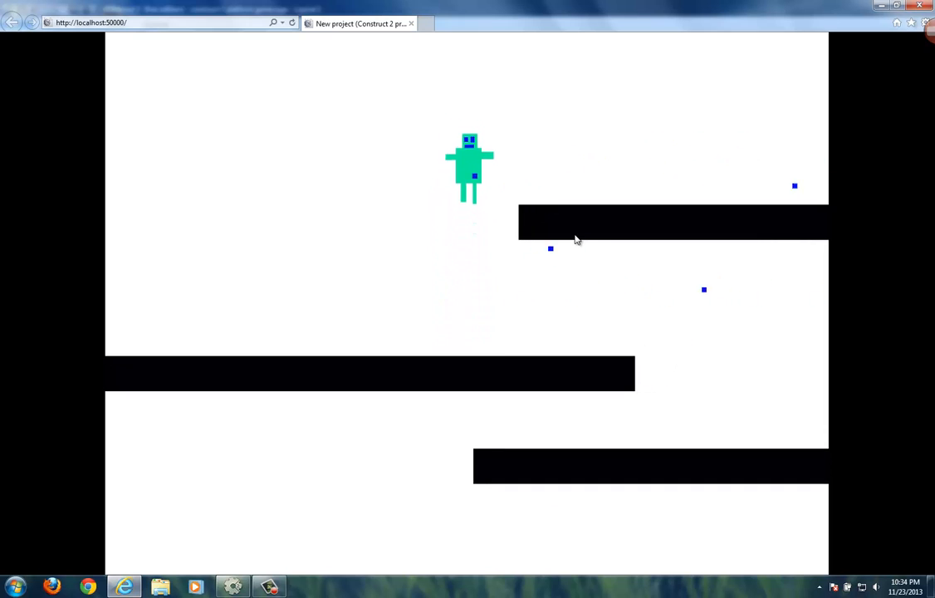
key("Up")
key("space")
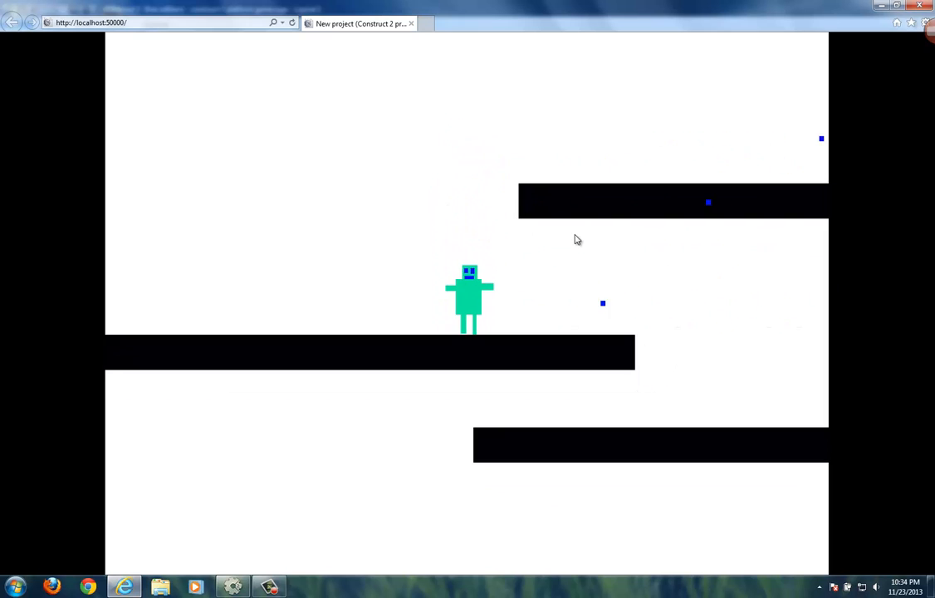
left_click(919, 5)
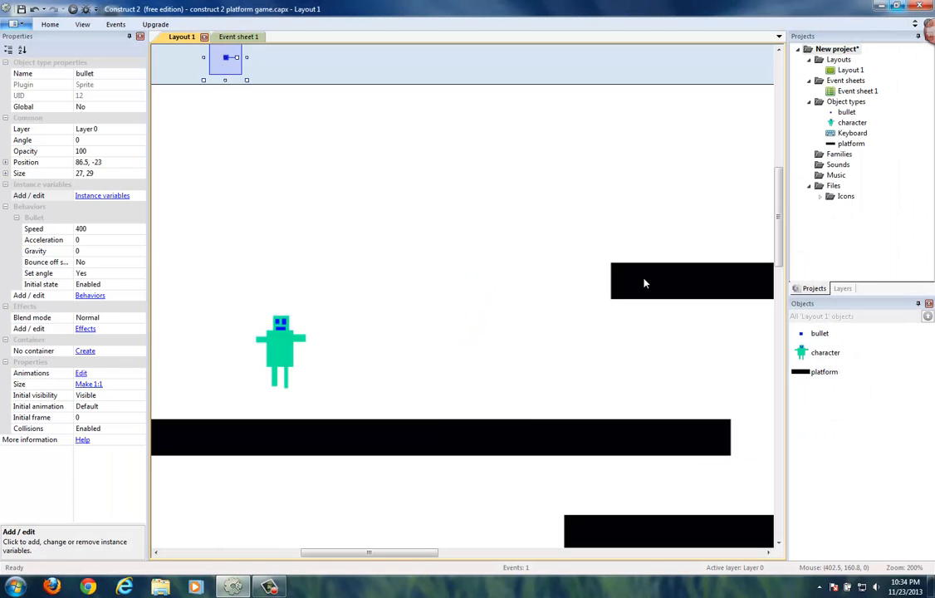
Rotate the higher platform to an angle of 310.759 and move it across the starting platform's end, at 605.5, 155.5
left_click(652, 292)
left_click_drag(370, 552, 464, 552)
key("r")
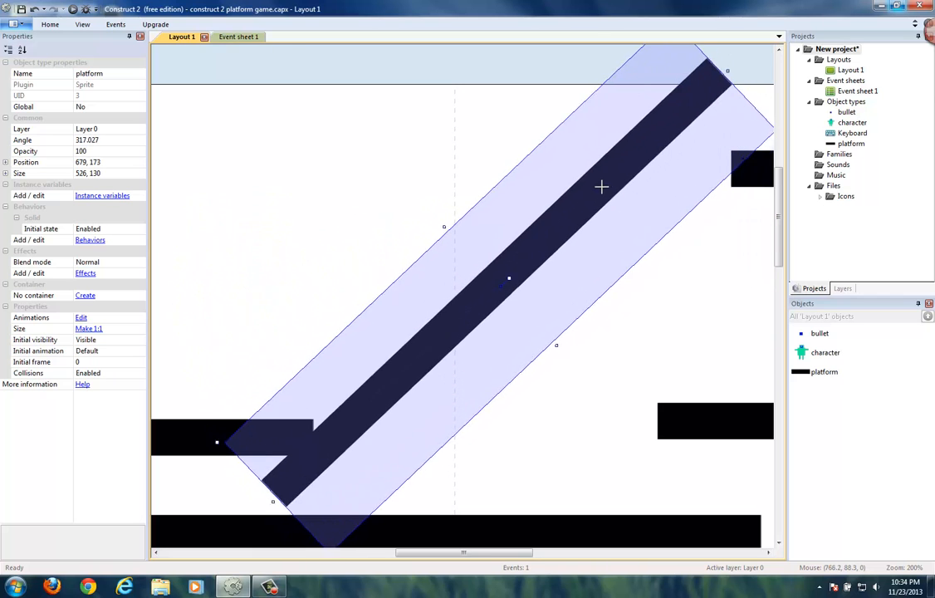
left_click(574, 209)
left_click_drag(527, 234, 442, 212)
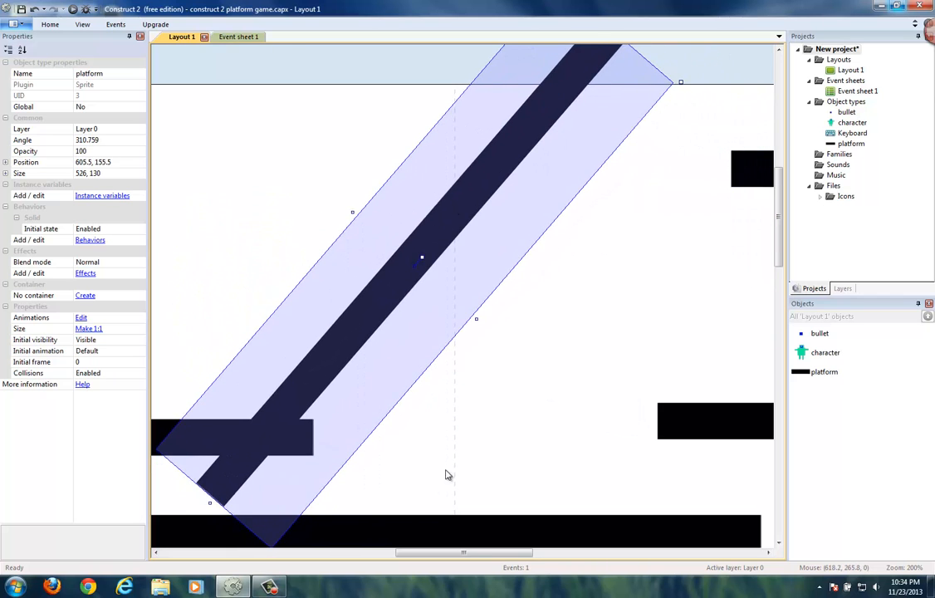
Move the character along the starting platform, closer to the sloped platform, at position 217.5, 233.5
scroll(455, 516, "up", 1)
left_click_drag(464, 558, 379, 553)
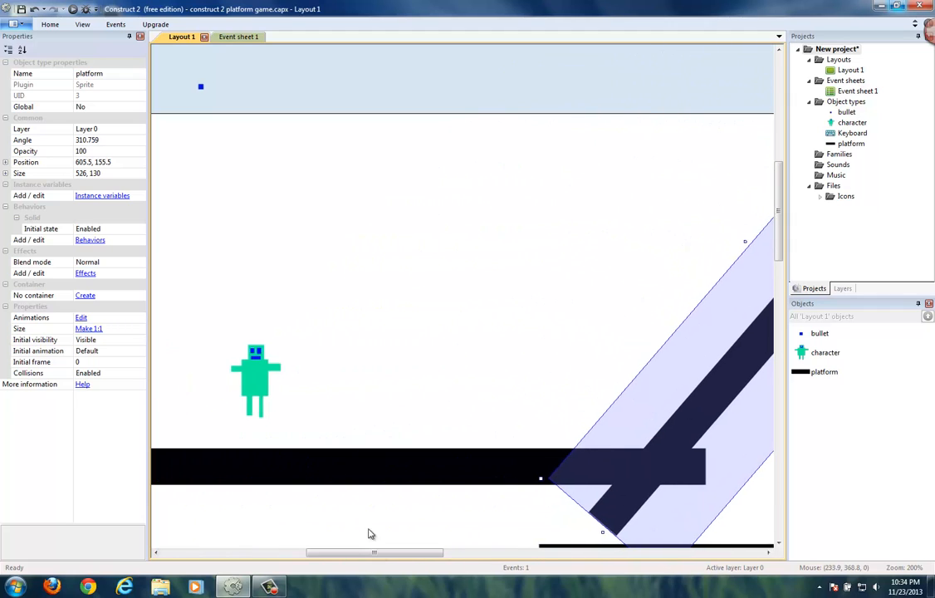
left_click_drag(259, 378, 362, 385)
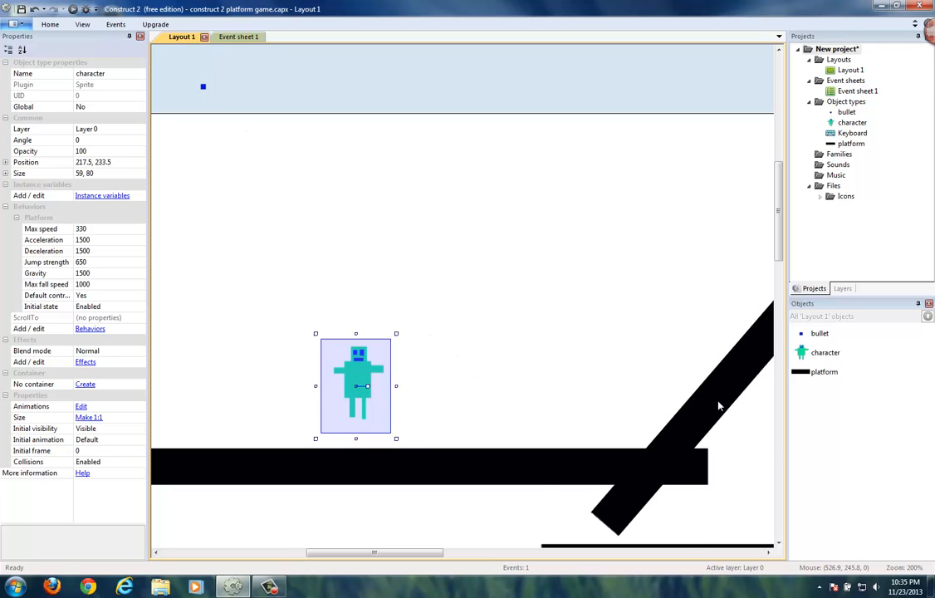
Check which behaviors the sloped platform has and close its behaviors list
left_click(706, 402)
middle_click_drag(734, 385, 652, 373)
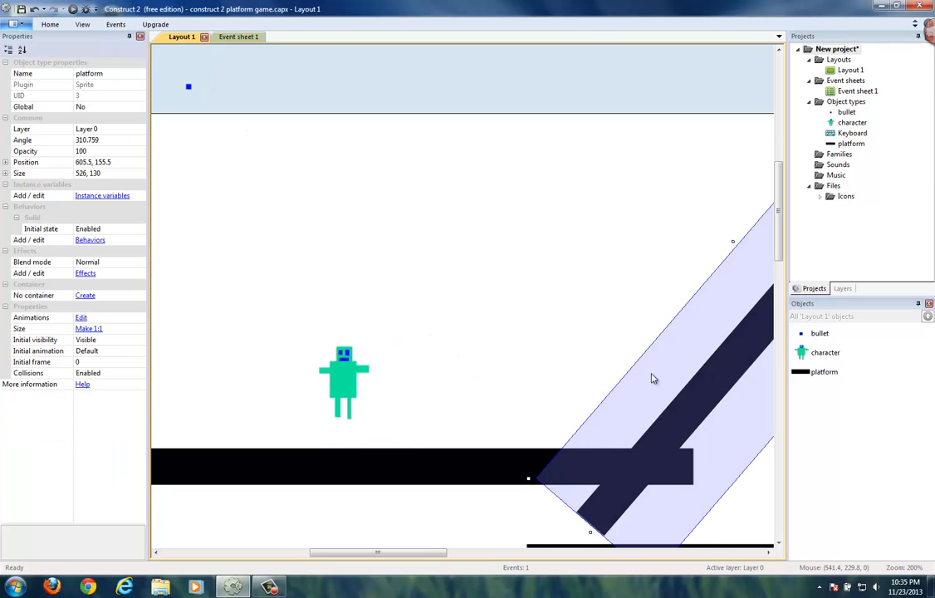
left_click(91, 240)
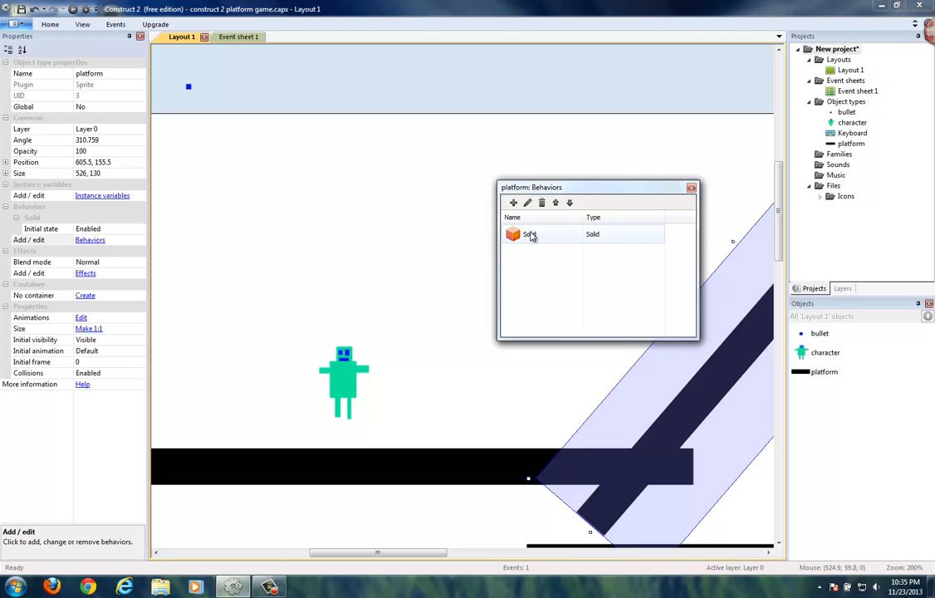
left_click(691, 187)
scroll(366, 248, "right", 1)
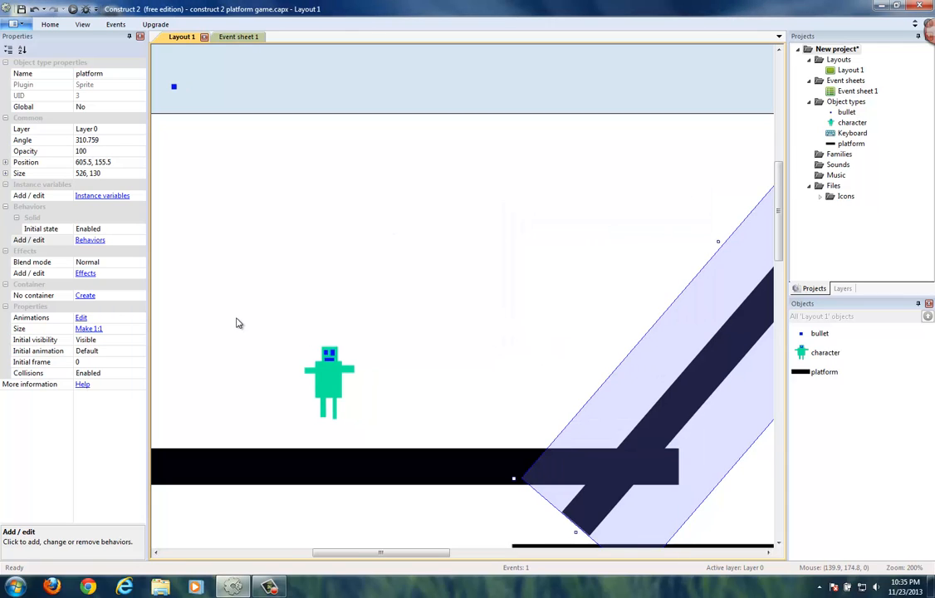
scroll(67, 268, "right", 1)
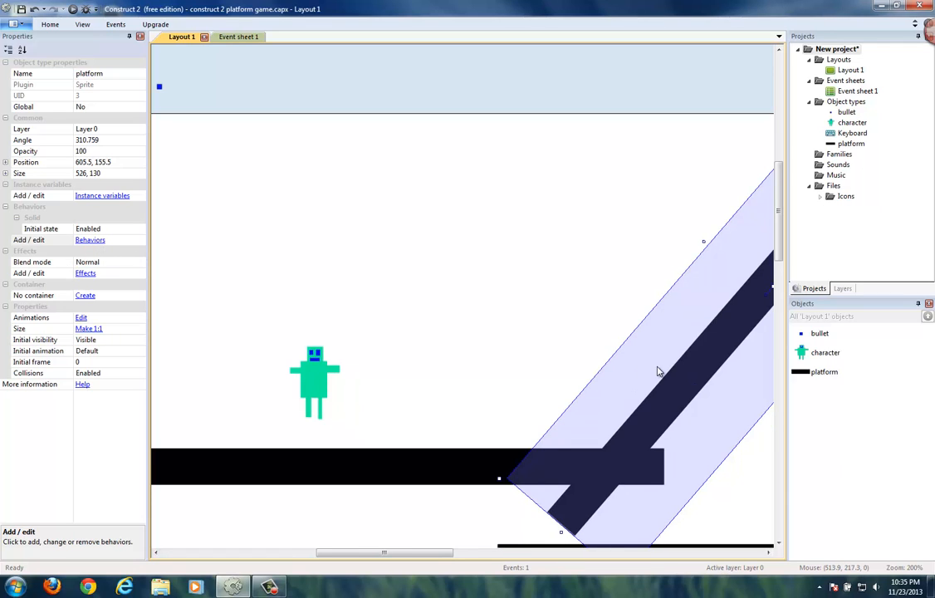
scroll(578, 391, "down", 2)
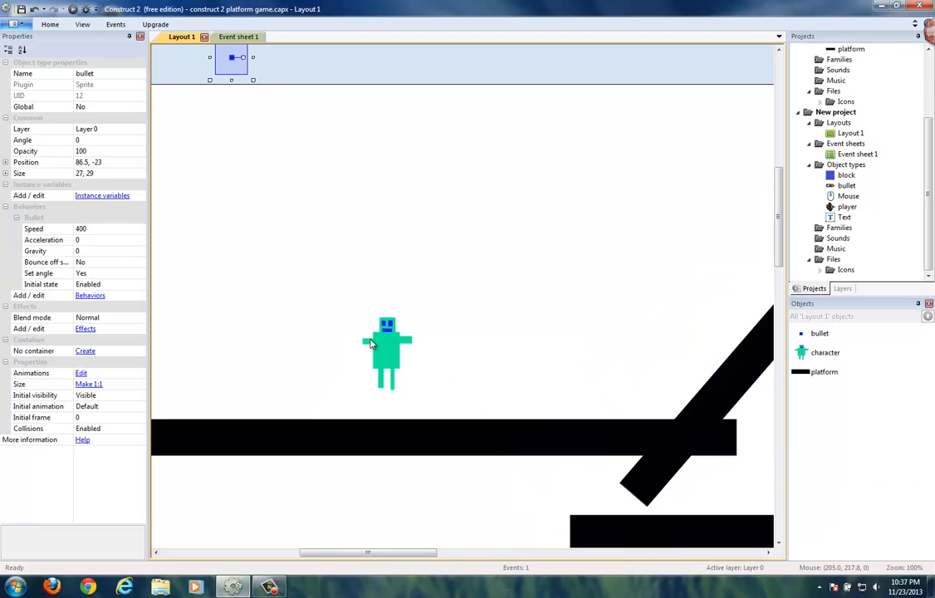
Run the game preview maximized, walk the character toward the sloped platform, and close the preview
left_click(344, 273)
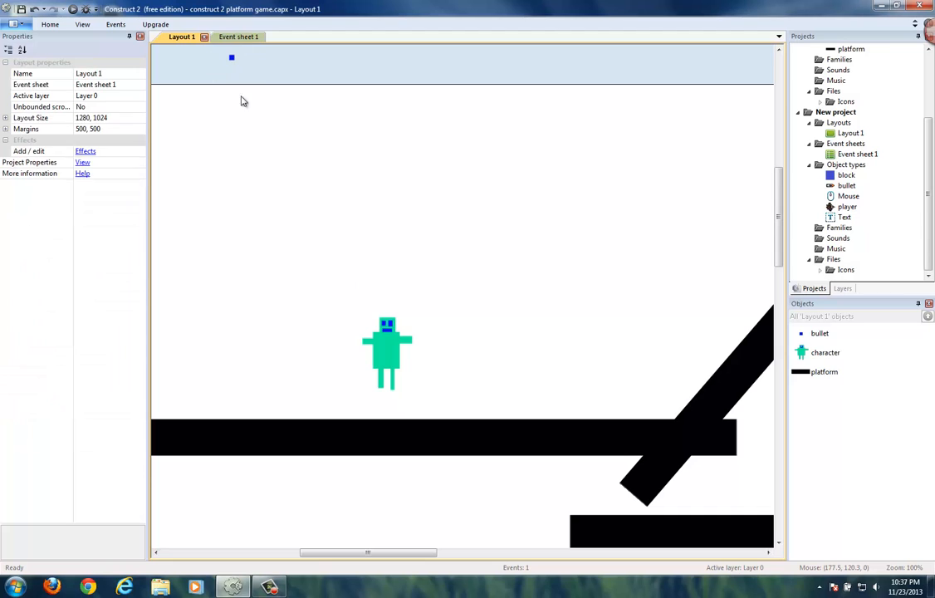
left_click(73, 10)
double_click(528, 143)
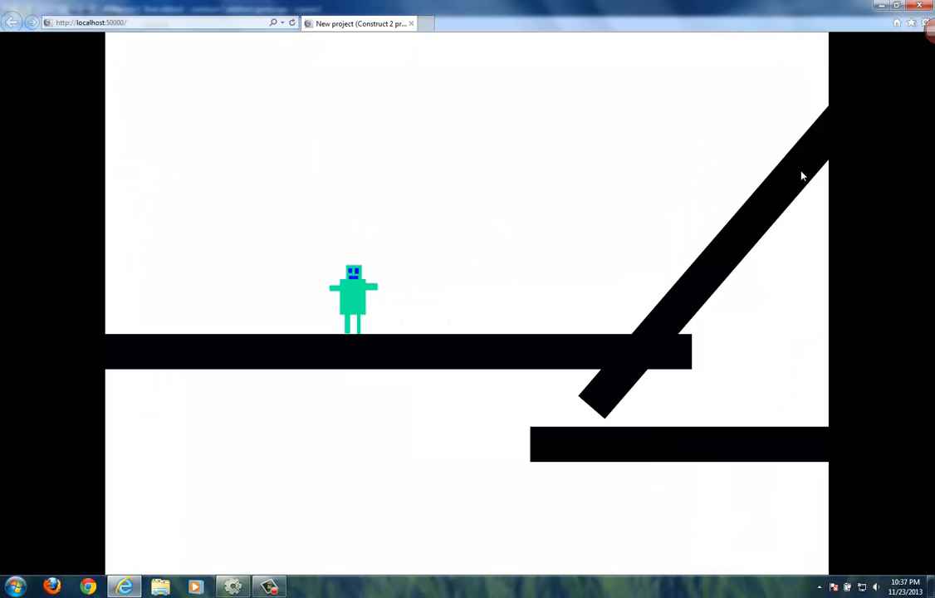
key("Right")
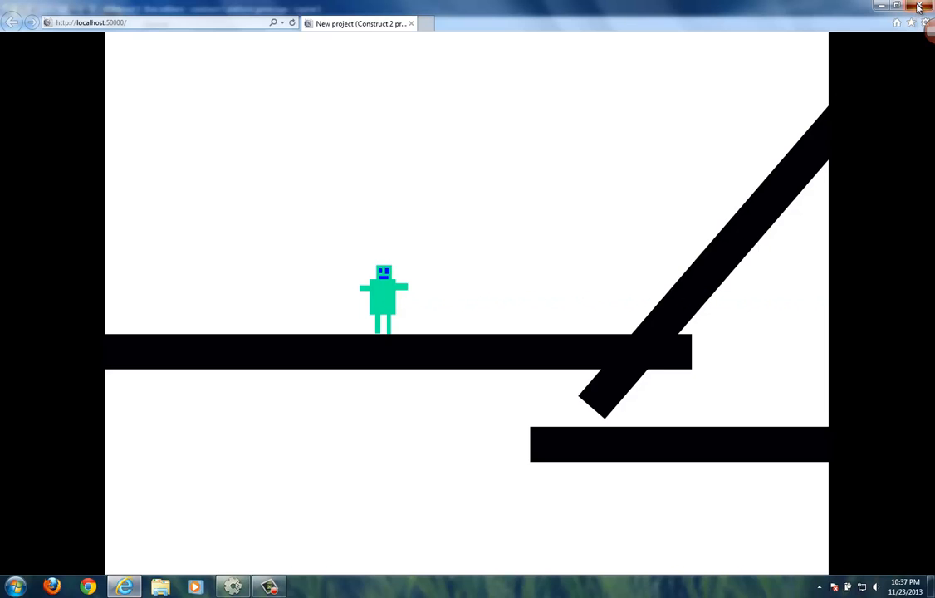
key("alt+F4")
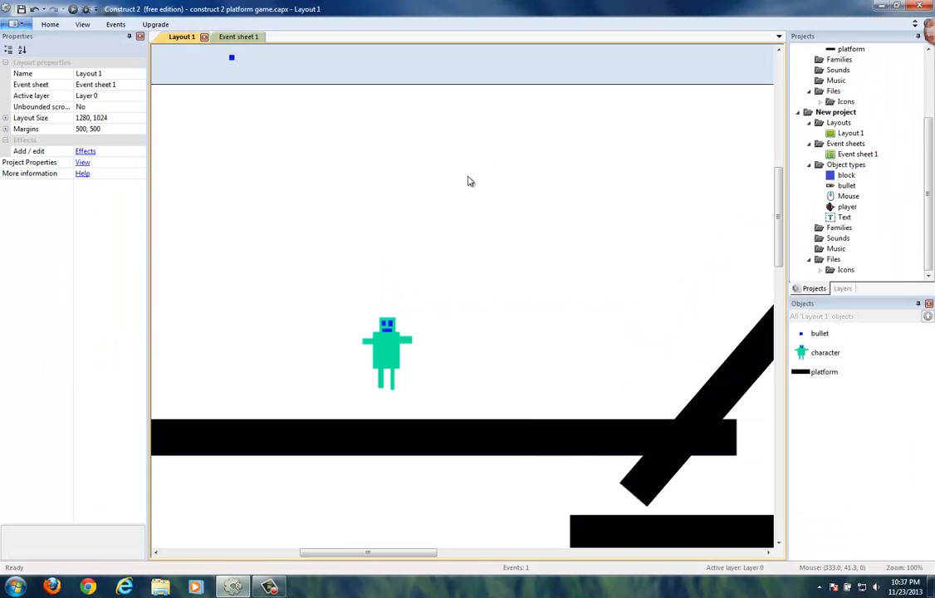
Set Bounce off solids to Yes in the Bullet behavior of the bullet sprite above the layout
left_click(232, 58)
left_click(234, 60)
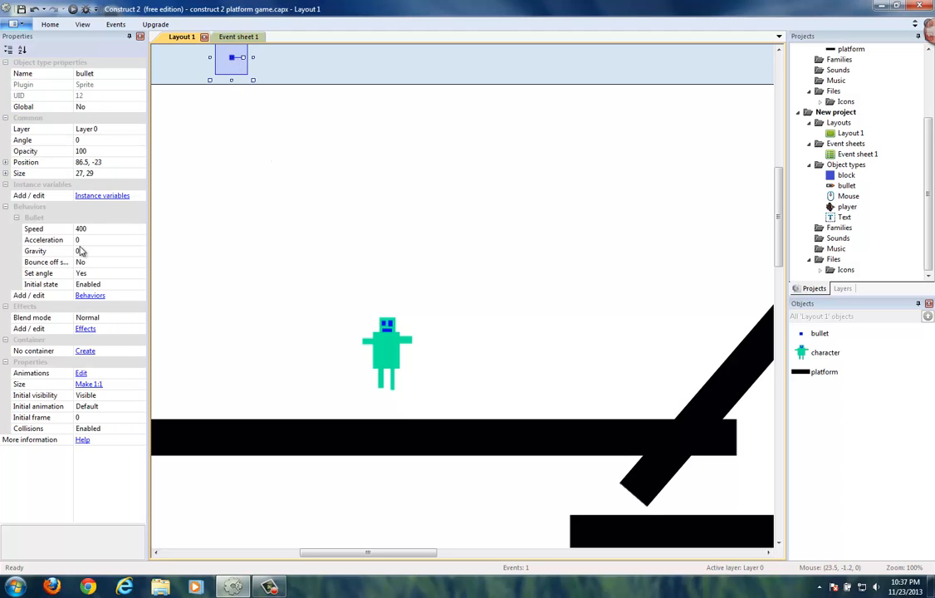
left_click_drag(74, 337, 90, 336)
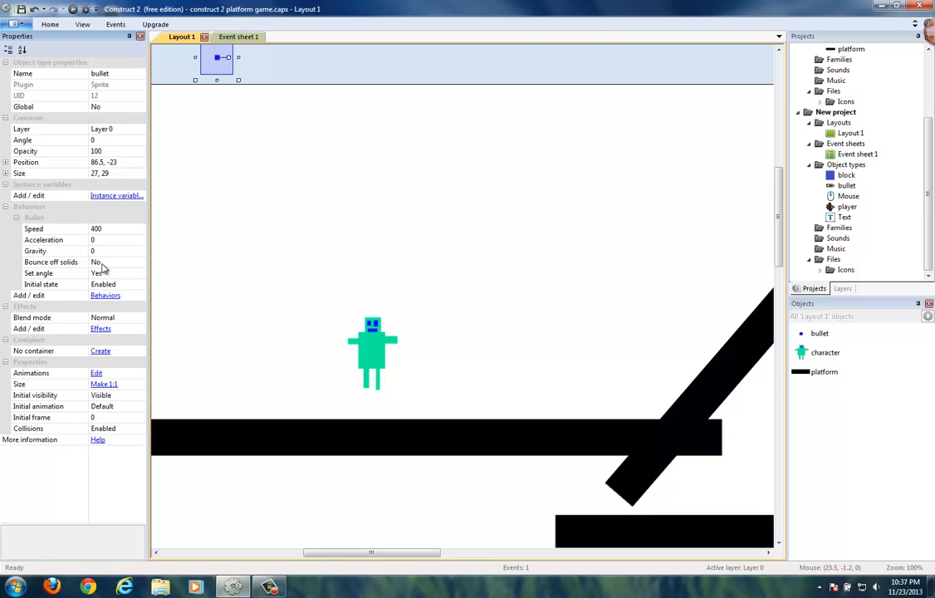
left_click(100, 263)
left_click(141, 263)
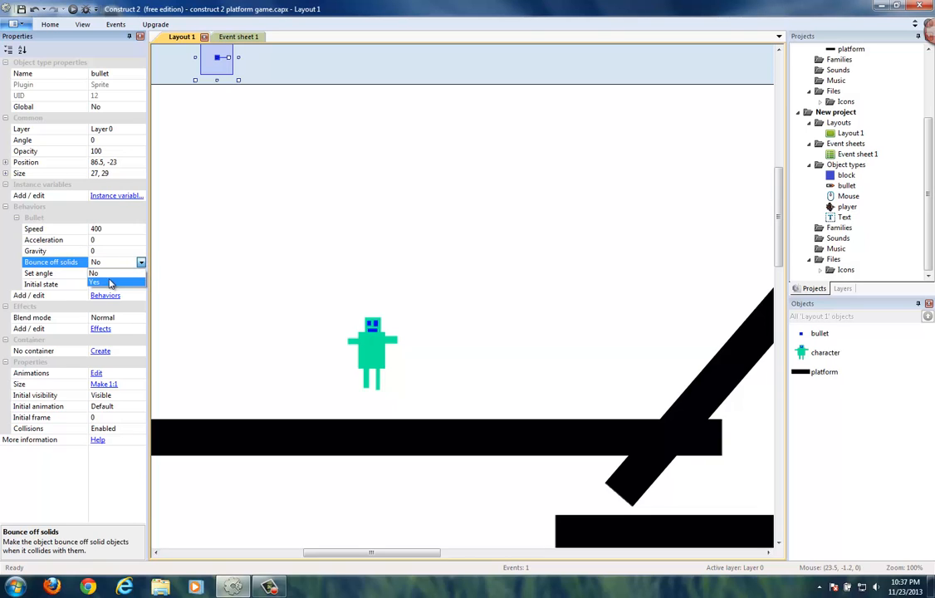
left_click(106, 280)
left_click(265, 77)
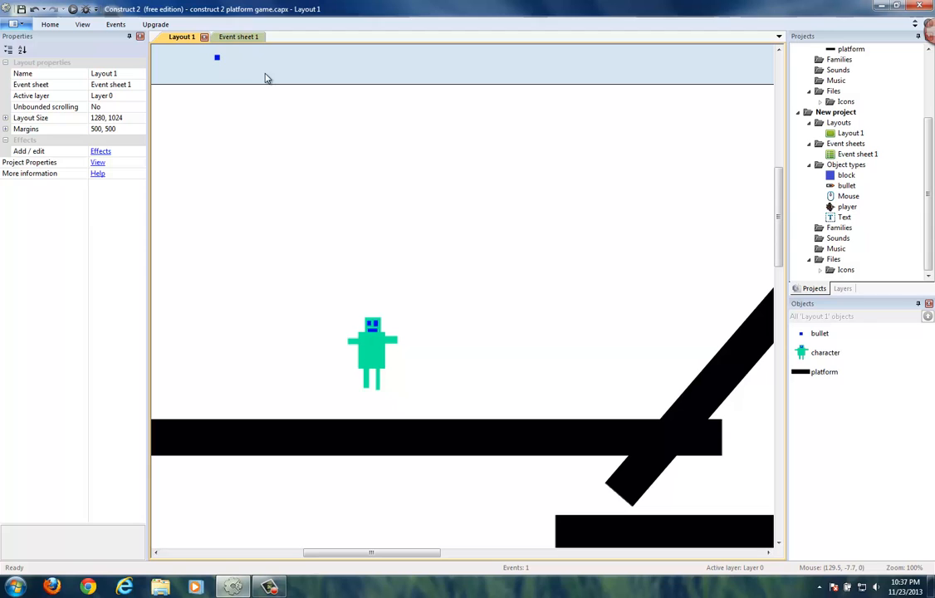
Run a new maximized preview and fire a series of bullets at the sloped platform while approaching it
left_click(73, 9)
double_click(585, 138)
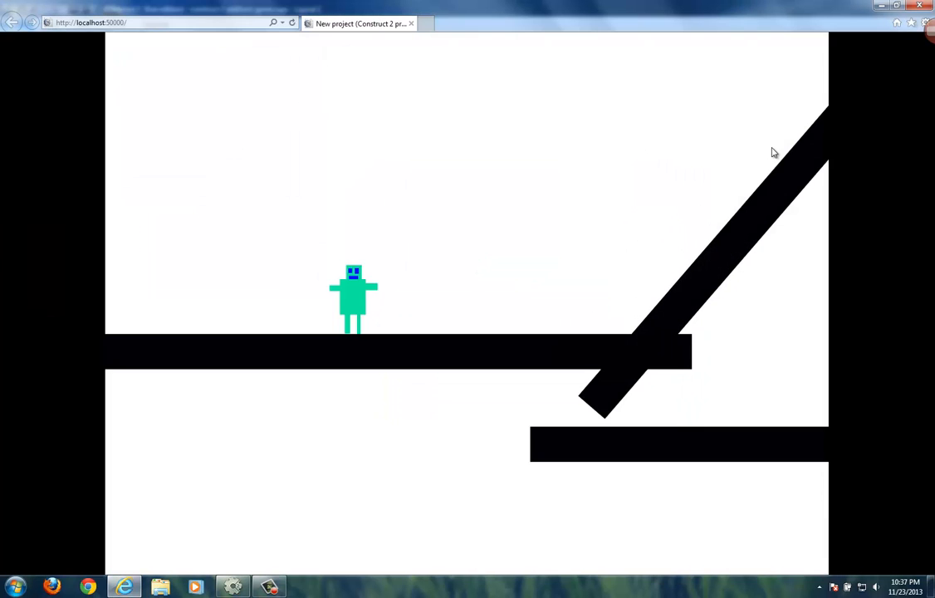
key("Right")
key("space")
key("space")
key("space")
key("space")
key("space")
key("Up")
key("Right")
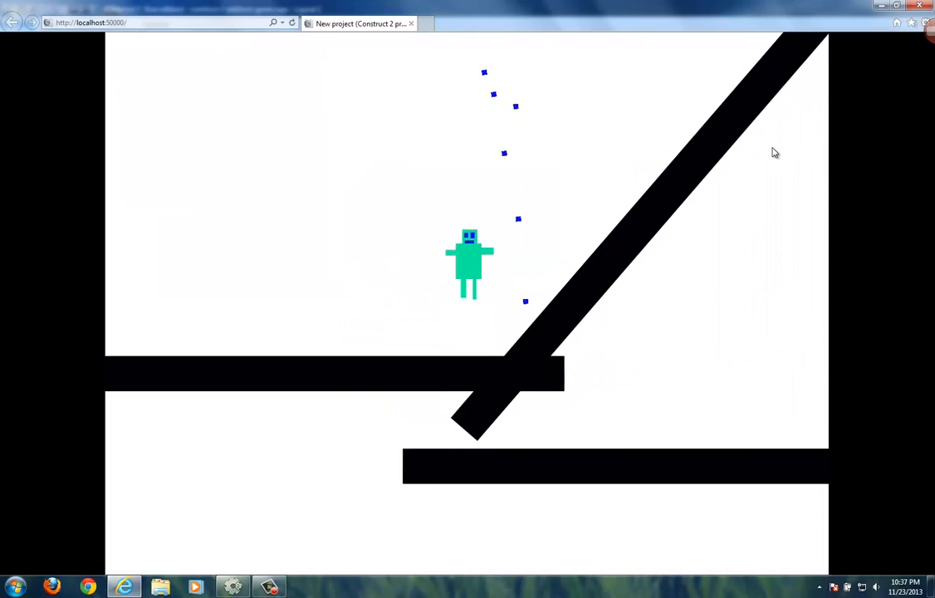
Test how bullets bounce off the slope when fired from jumps while moving the character back and forth
key("Left")
key("Up")
key("space")
key("space")
key("space")
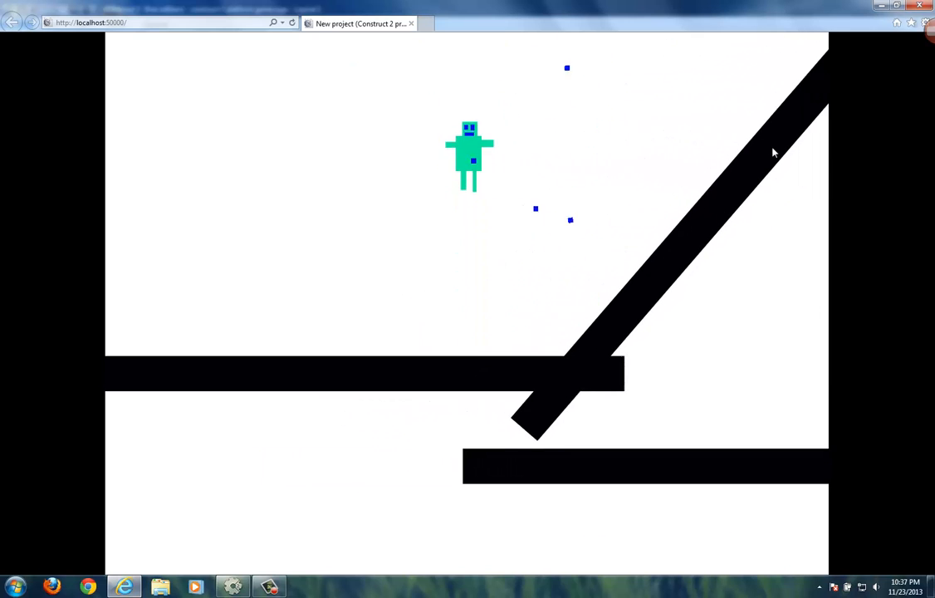
key("Right")
key("Up")
key("space")
key("space")
key("Left")
key("space")
key("space")
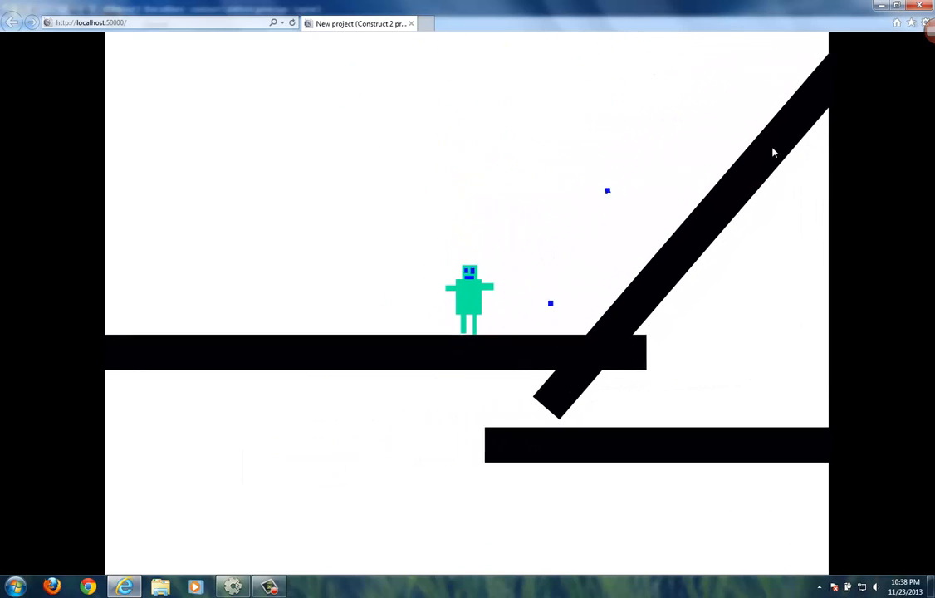
Fire bullets at the slope from close range and from higher jumps, and close the preview
key("Right")
key("space")
key("space")
key("space")
key("Up")
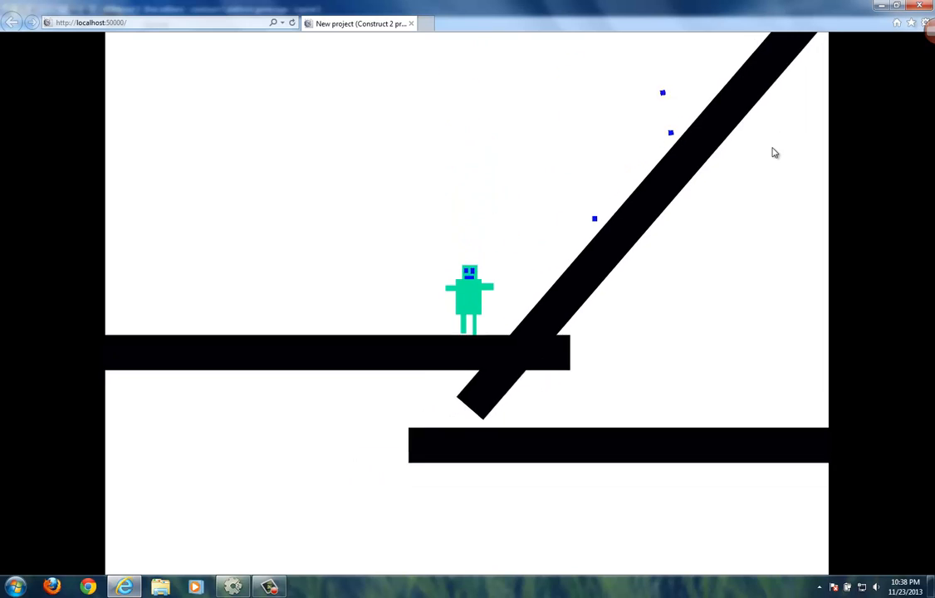
key("Up")
key("Left")
key("space")
key("Up")
key("Right")
key("space")
key("space")
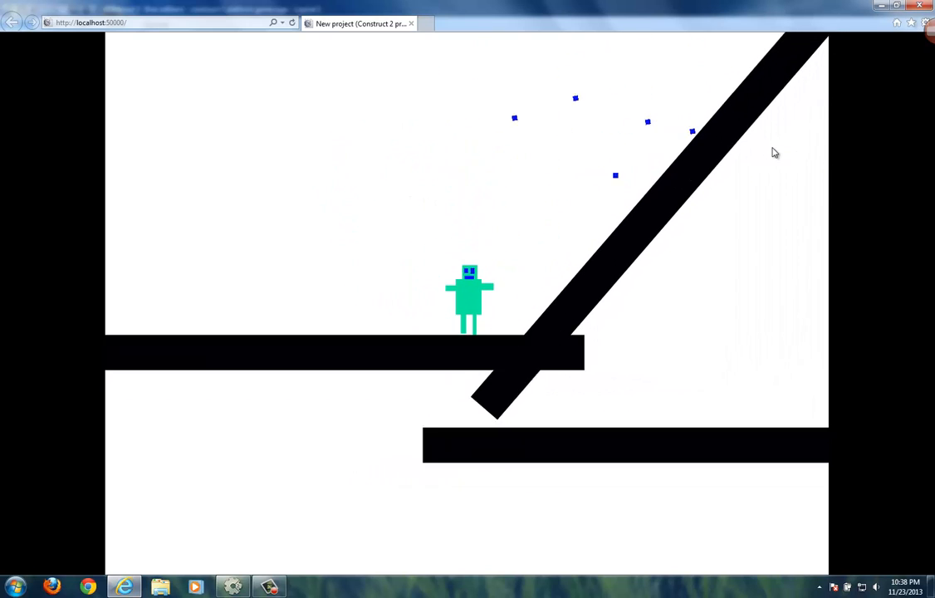
key("Left")
key("space")
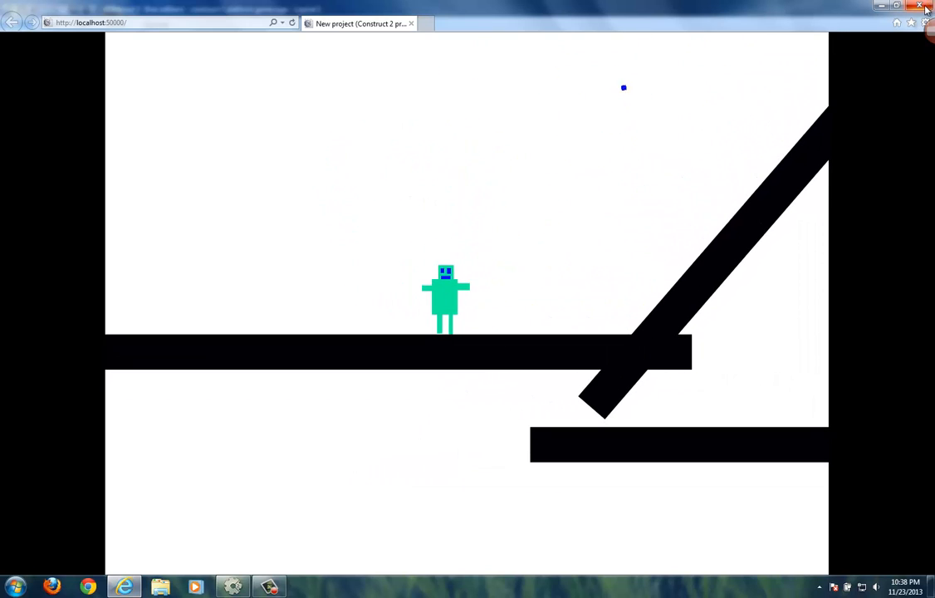
left_click(924, 7)
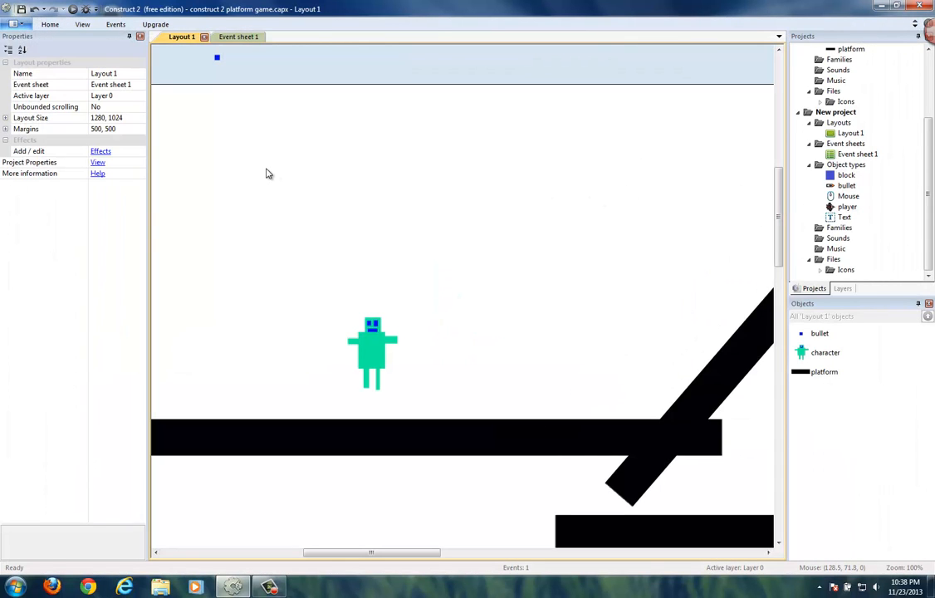